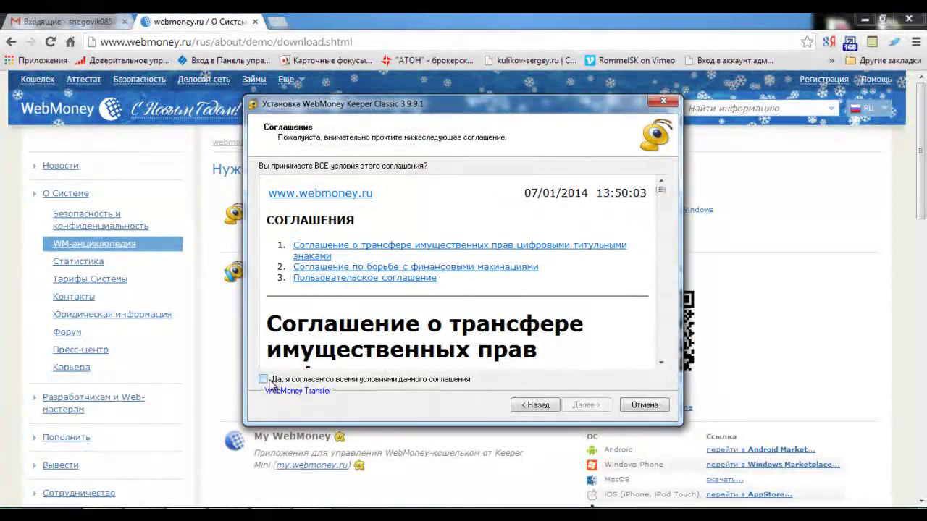
# Install Keeper Classic 3.9.9.1 into the default WebMoney folder and program group, skipping WebMoney Advisor.
pyautogui.click(263, 380)
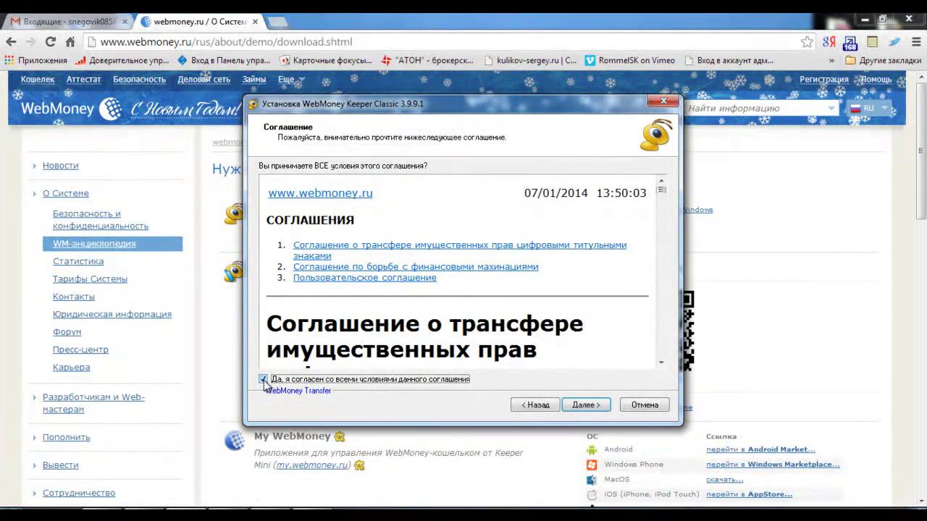
pyautogui.click(586, 406)
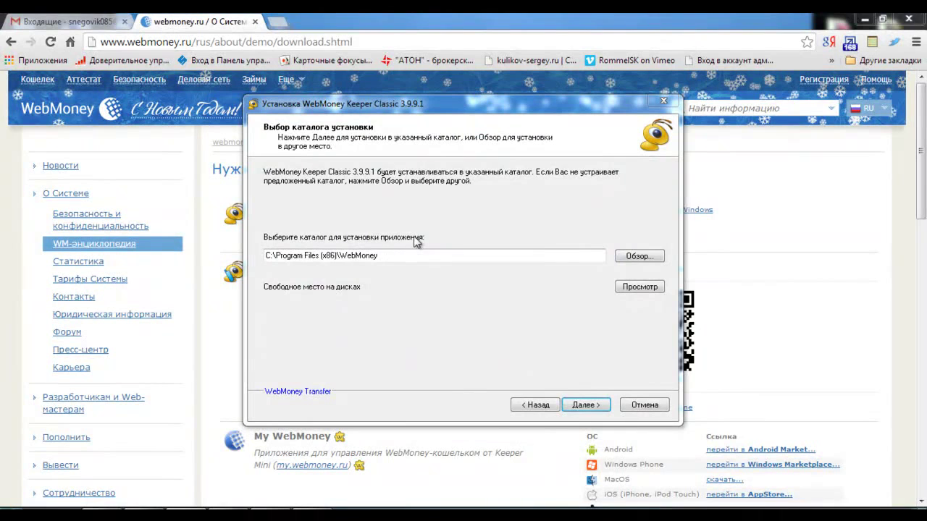
pyautogui.click(593, 407)
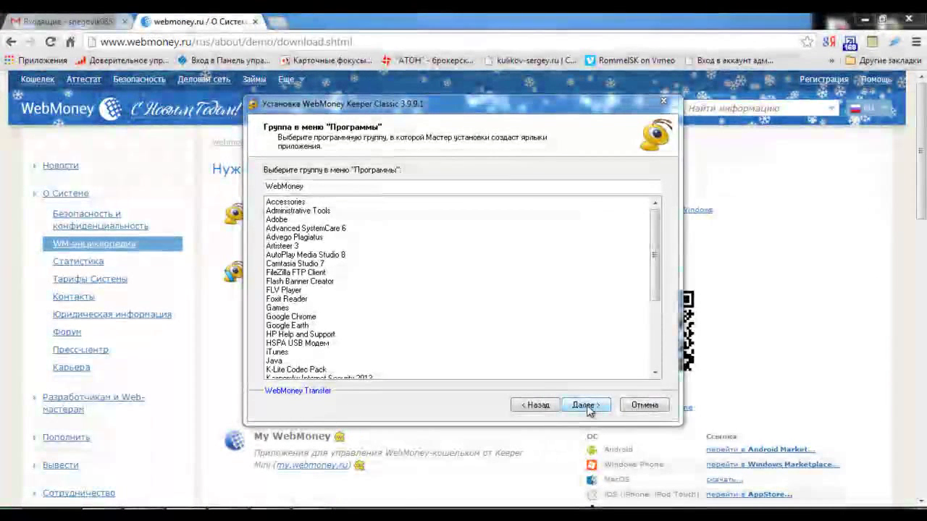
pyautogui.click(586, 405)
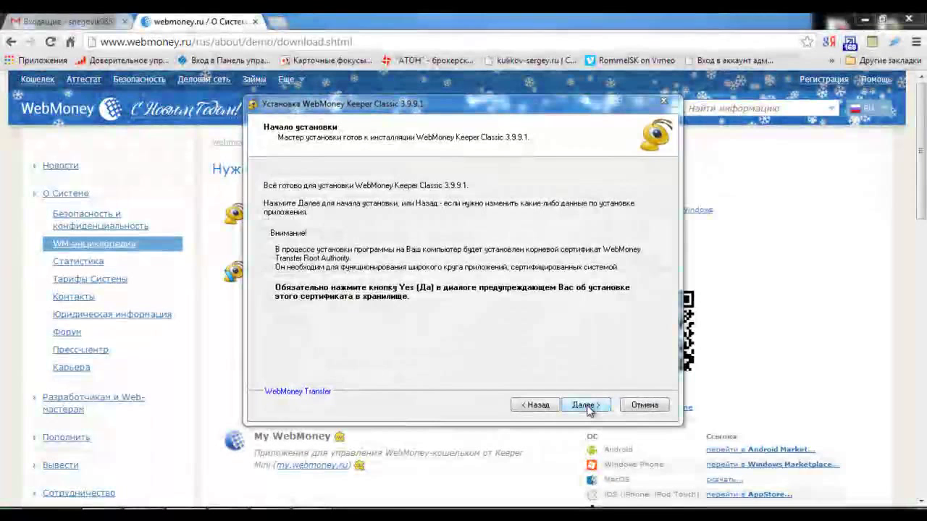
pyautogui.click(587, 407)
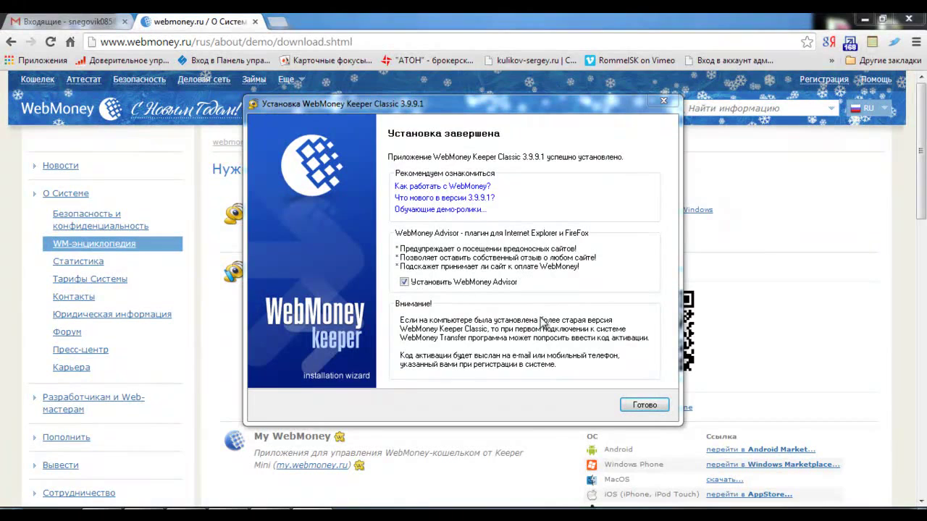
pyautogui.click(404, 282)
pyautogui.click(645, 406)
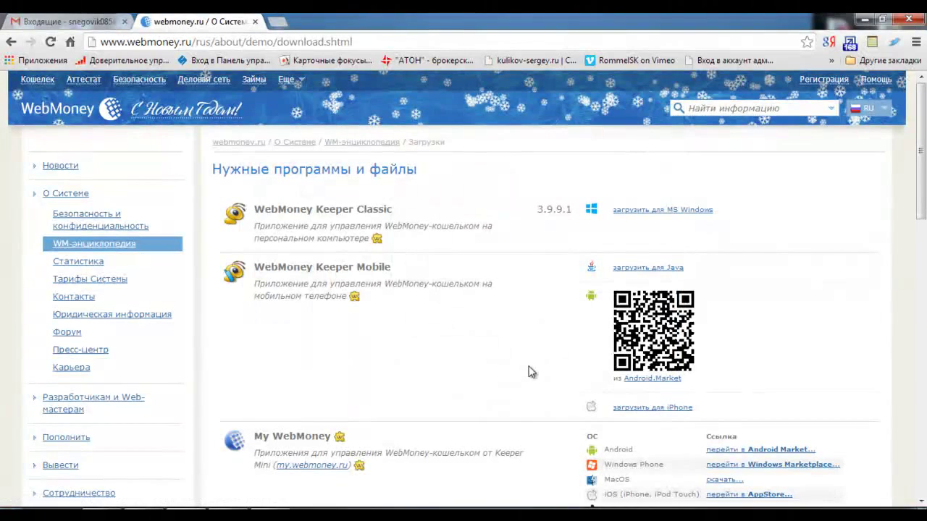
# Minimize the browser, tidy the desktop shortcuts and launch WebMoney Keeper Classic.
pyautogui.click(864, 19)
pyautogui.moveTo(24, 462); pyautogui.dragTo(114, 404)
pyautogui.moveTo(23, 319); pyautogui.dragTo(229, 393)
pyautogui.moveTo(124, 400); pyautogui.dragTo(24, 327)
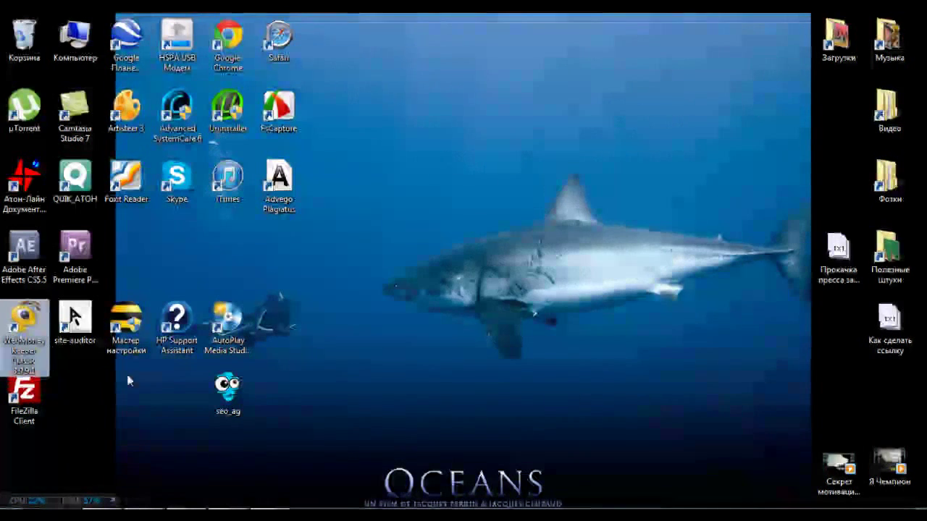
pyautogui.moveTo(224, 392); pyautogui.dragTo(75, 389)
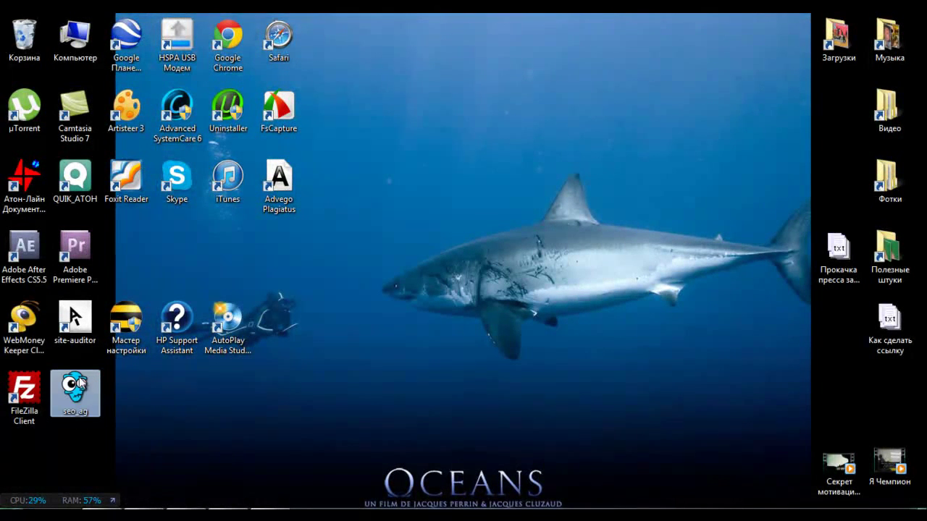
pyautogui.click(29, 316)
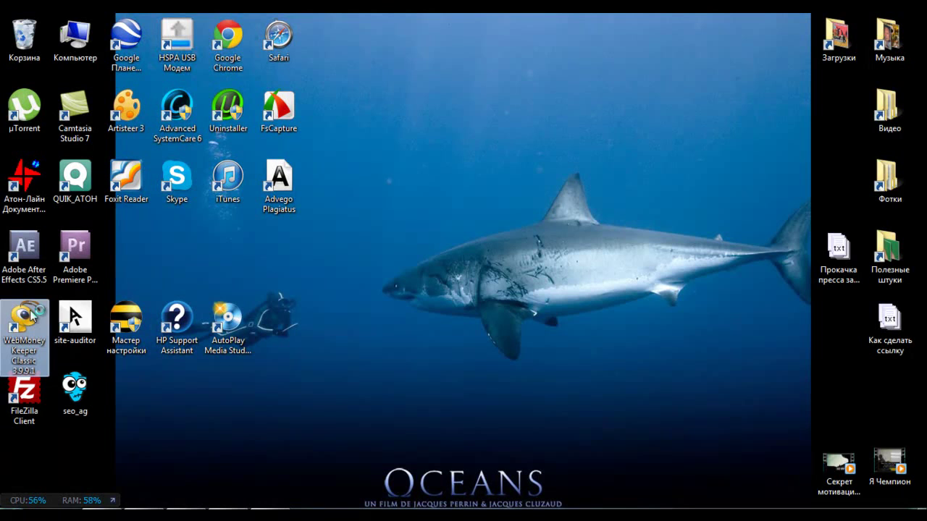
pyautogui.doubleClick(29, 315)
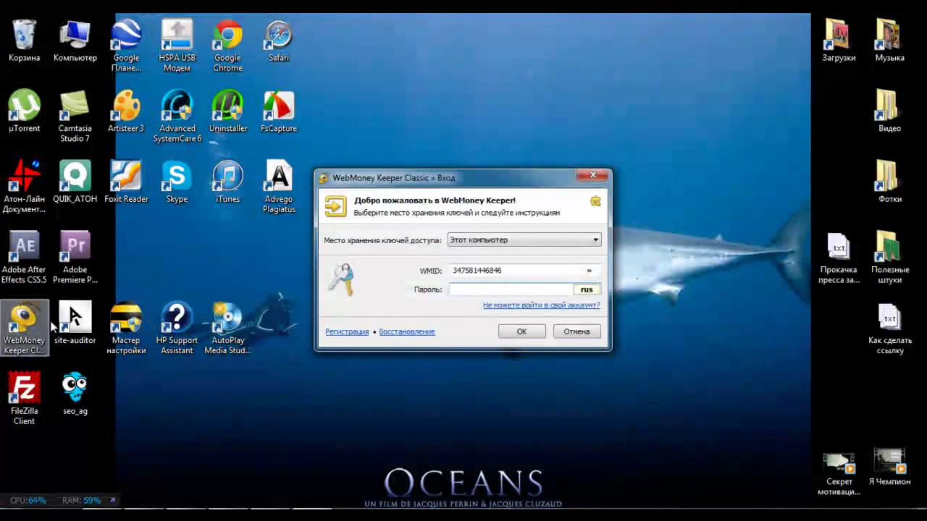
# Clear the prefilled WMID, keep keys on this computer, and choose to register a new WMID.
pyautogui.moveTo(470, 180); pyautogui.dragTo(492, 129)
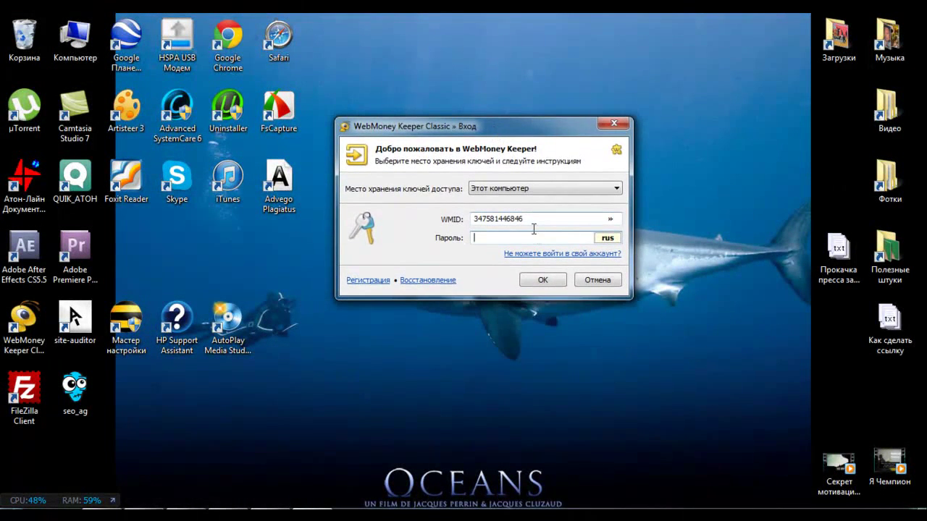
pyautogui.moveTo(534, 218); pyautogui.dragTo(472, 221)
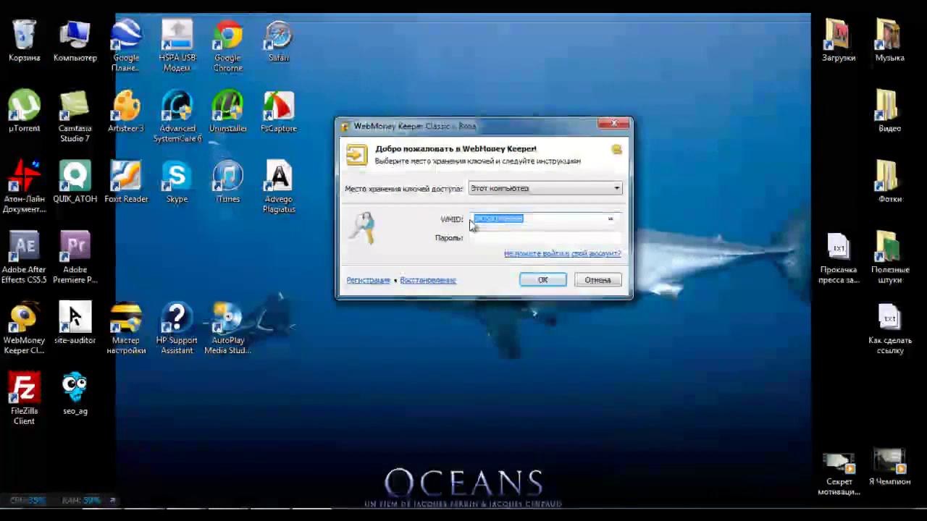
pyautogui.press('Delete')
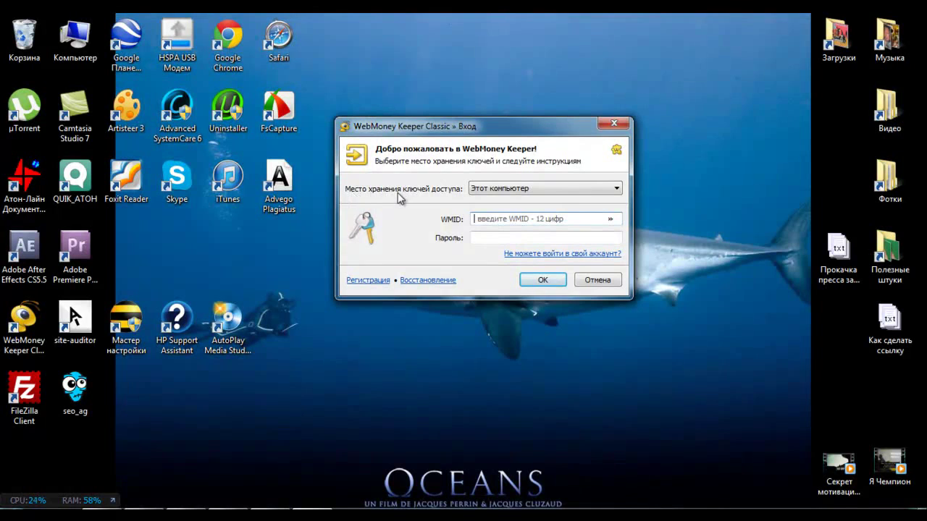
pyautogui.click(616, 189)
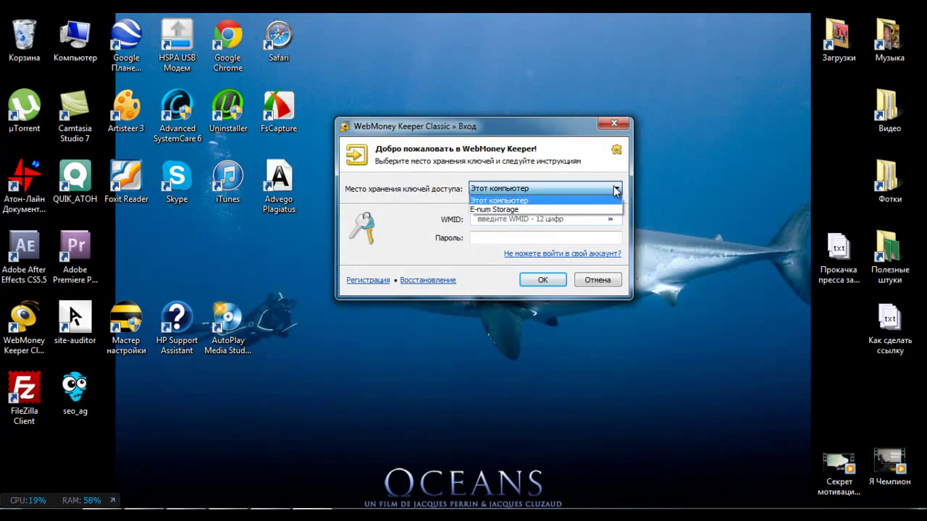
pyautogui.click(616, 189)
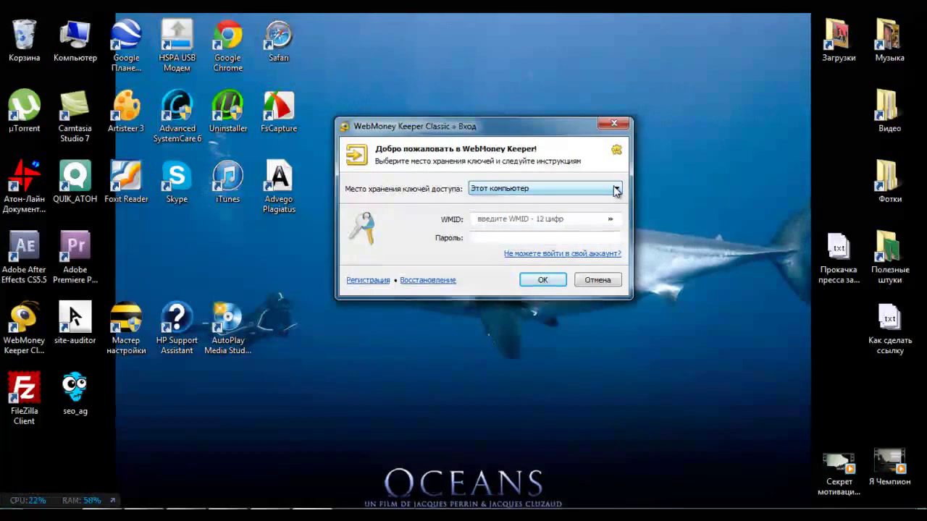
pyautogui.click(370, 281)
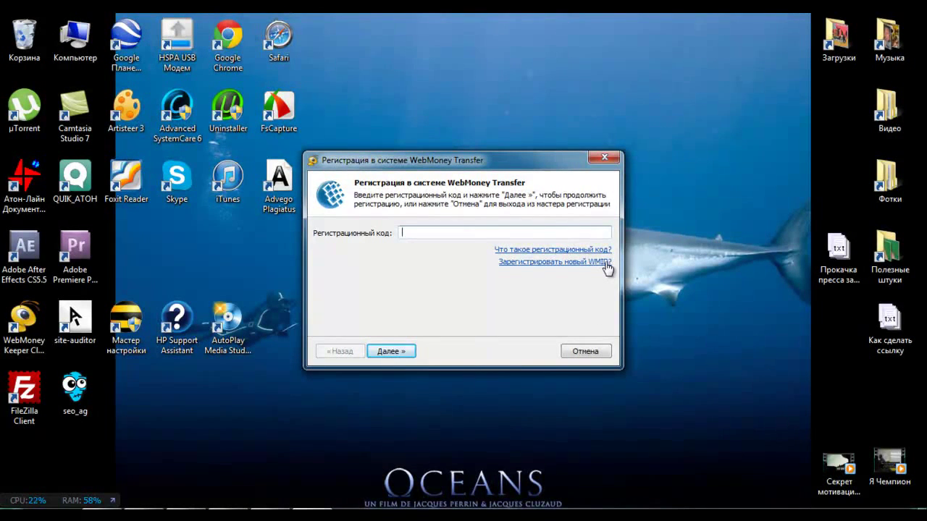
pyautogui.click(551, 268)
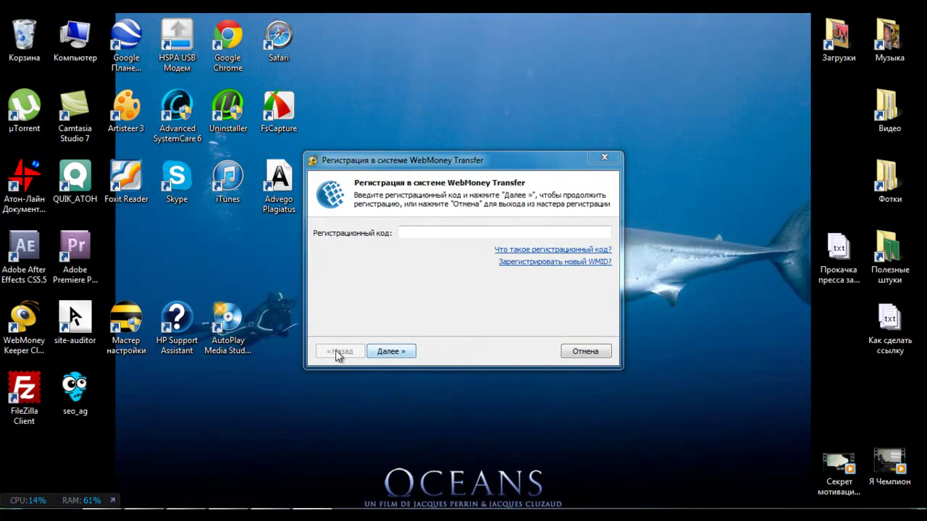
pyautogui.click(552, 263)
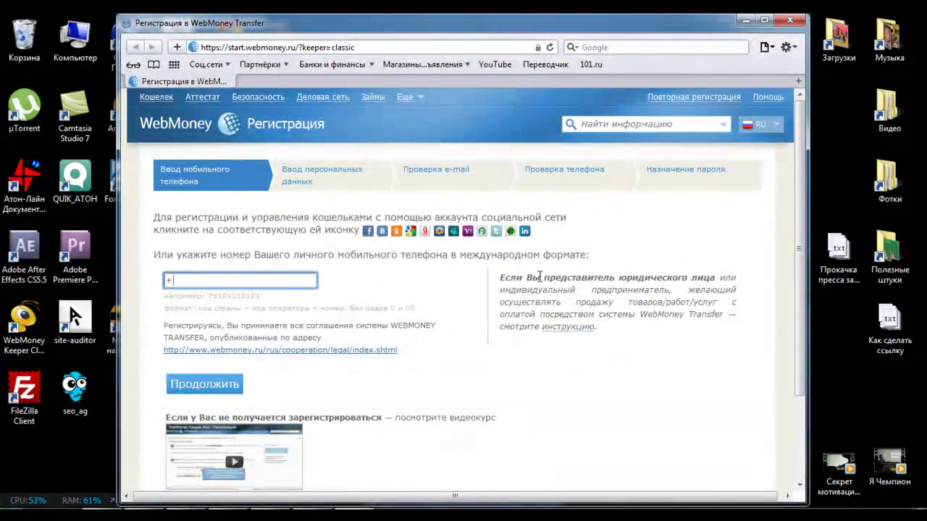
# Maximize the registration page and submit the mobile phone number.
pyautogui.click(764, 22)
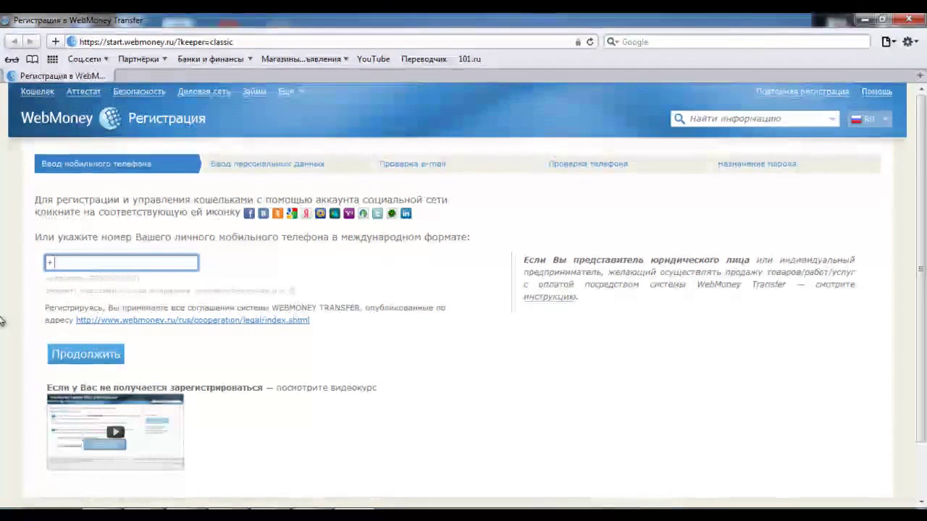
pyautogui.scroll(-2, 7, 351)
pyautogui.scroll(2, 5, 360)
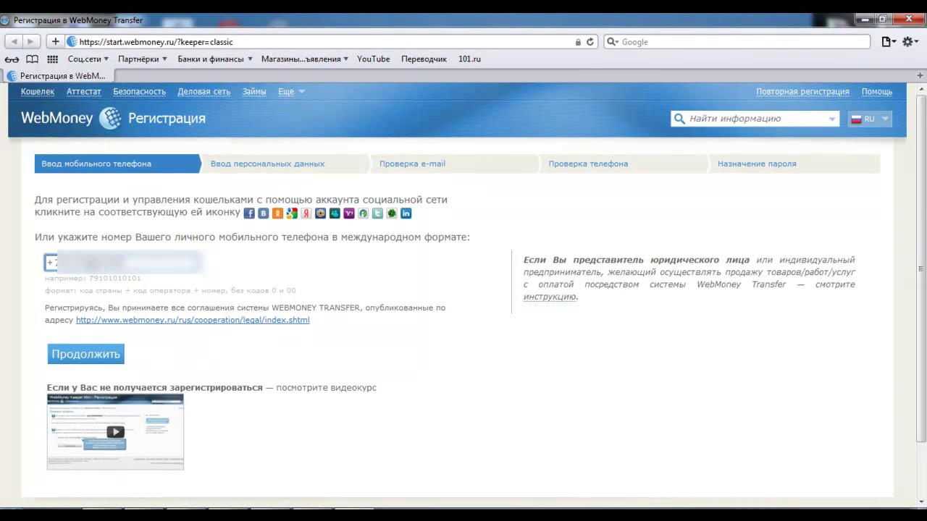
pyautogui.click(82, 358)
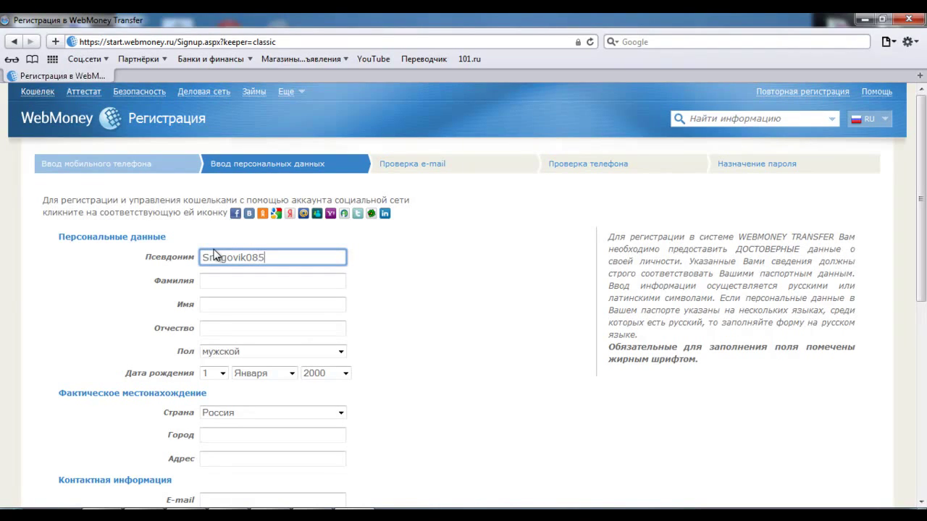
# Fill in the surname, first name and patronymic fields.
pyautogui.click(210, 281)
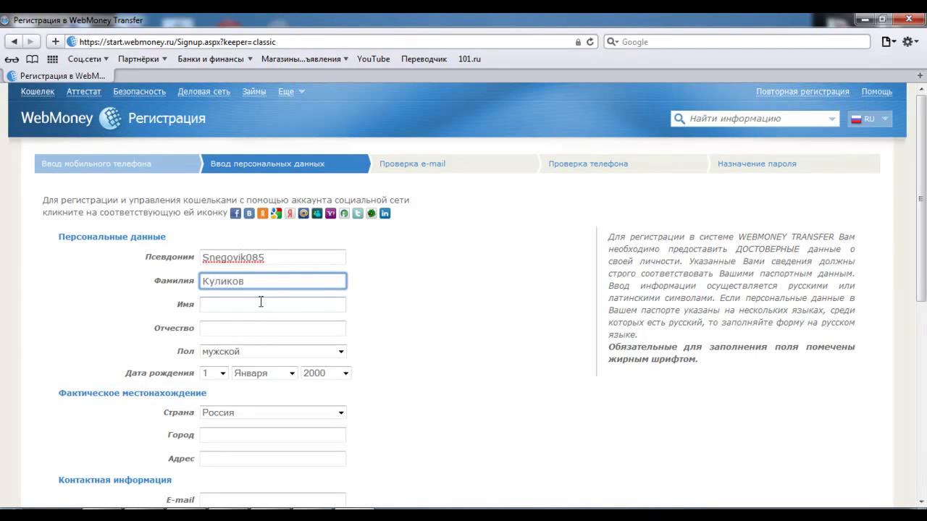
pyautogui.click(236, 304)
pyautogui.write('Сергей')
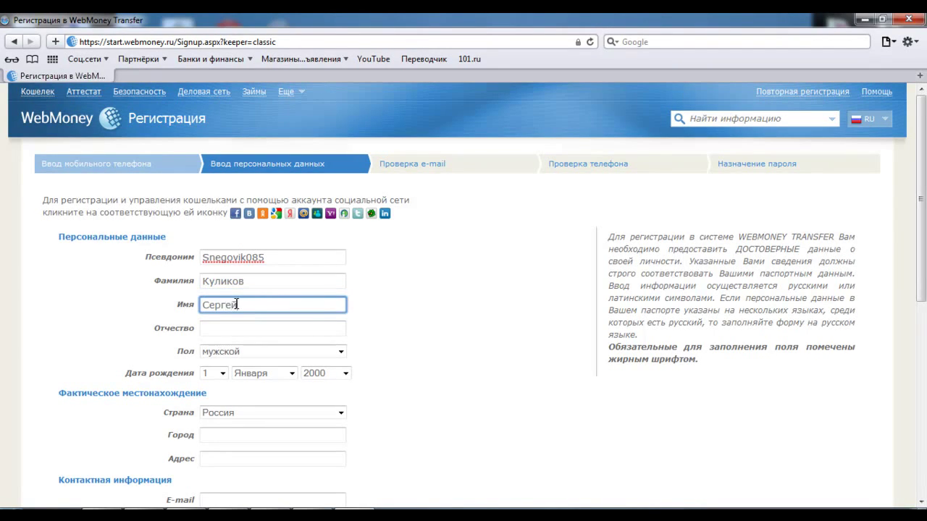
pyautogui.click(218, 329)
pyautogui.write('Ва')
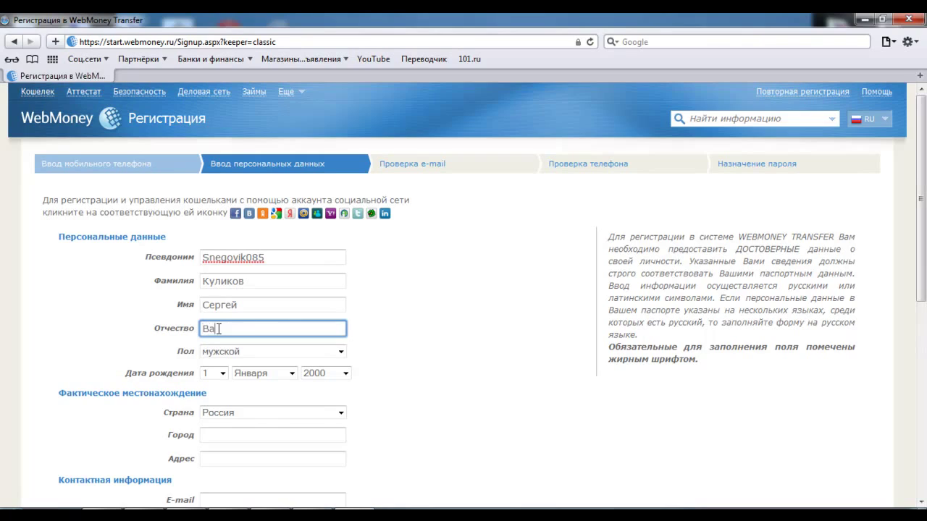
pyautogui.write('лериевич')
# Set the date of birth, with birth year 1985.
pyautogui.click(222, 373)
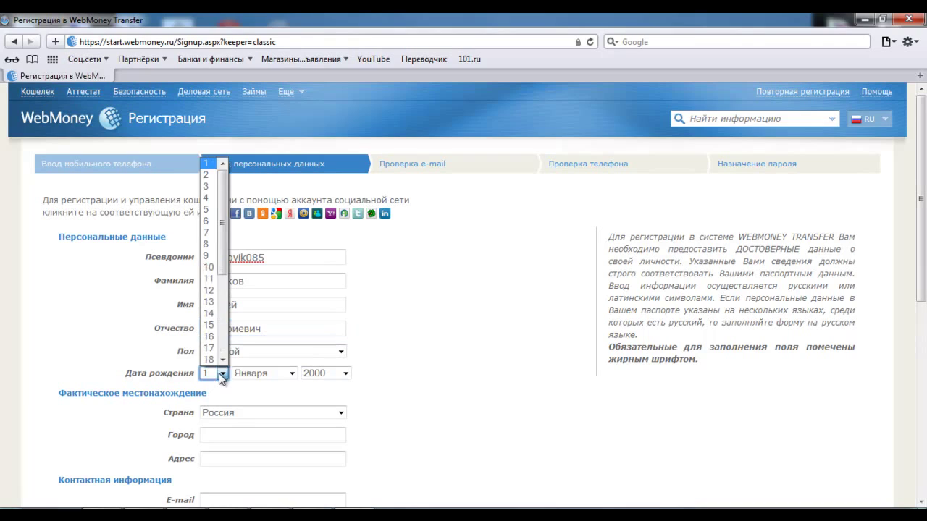
pyautogui.scroll(-4, 212, 275)
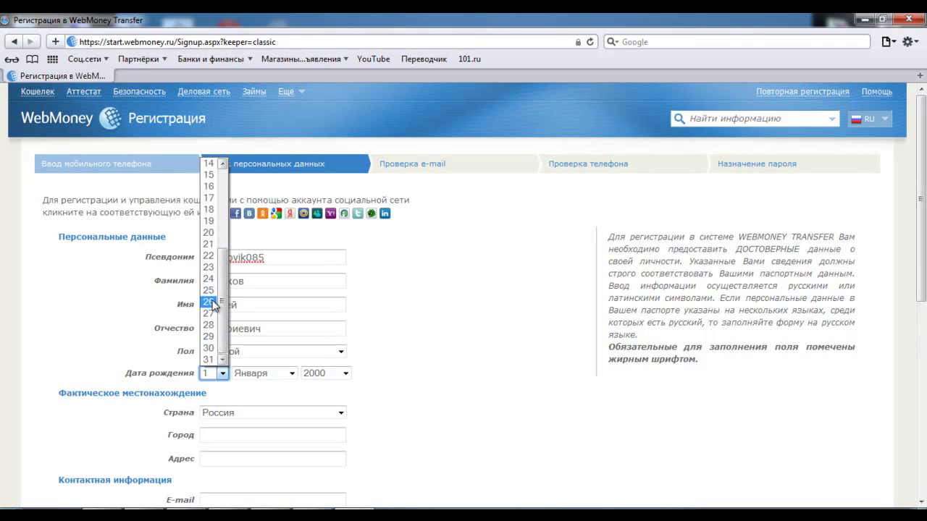
pyautogui.click(210, 303)
pyautogui.click(290, 373)
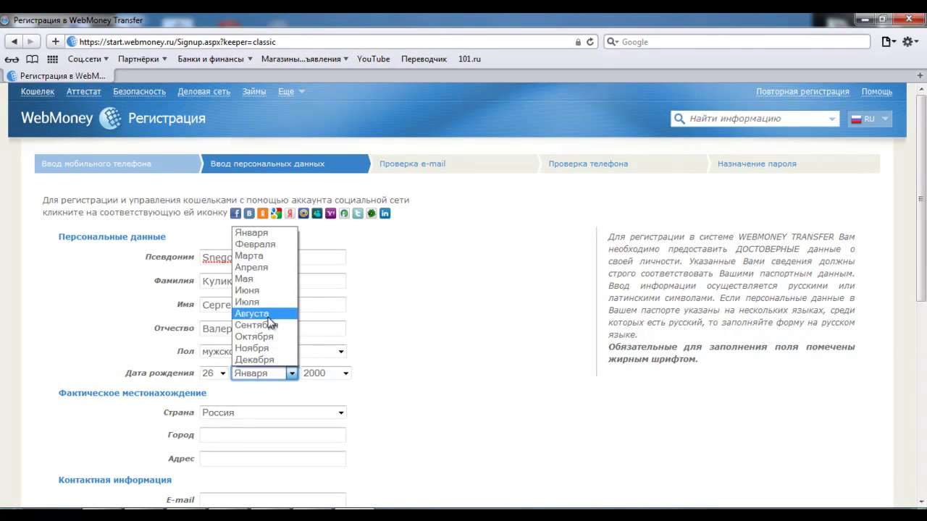
pyautogui.click(268, 260)
pyautogui.click(346, 373)
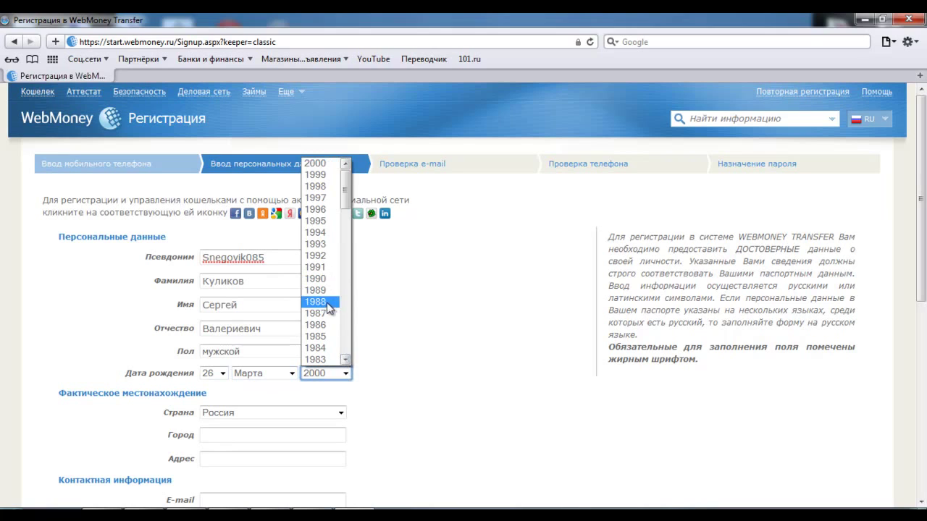
pyautogui.click(324, 339)
# Enter the city, street address and contact e-mail address.
pyautogui.scroll(-3, 362, 404)
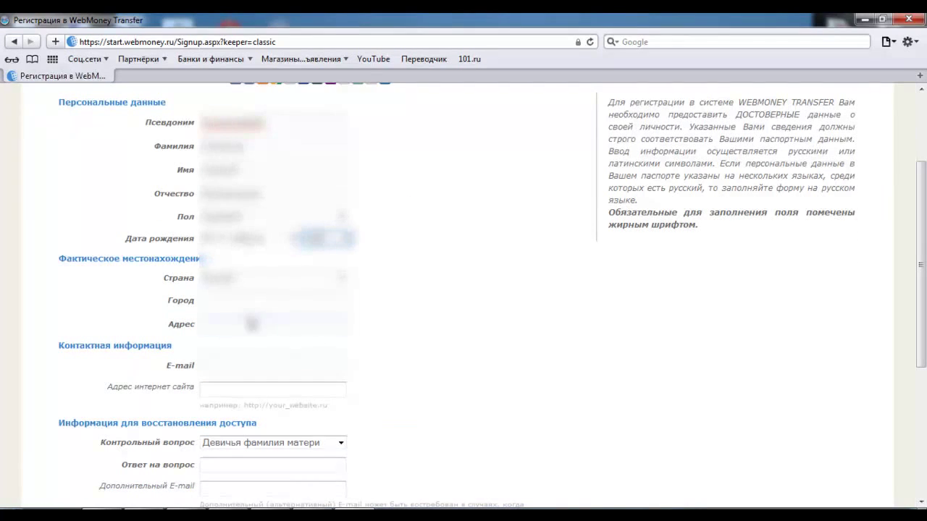
pyautogui.click(238, 300)
pyautogui.write('Москва')
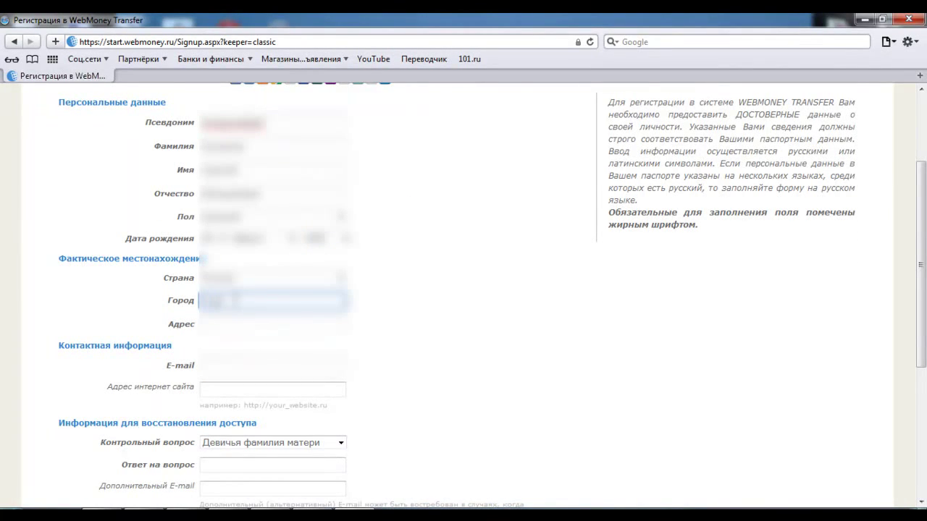
pyautogui.click(230, 327)
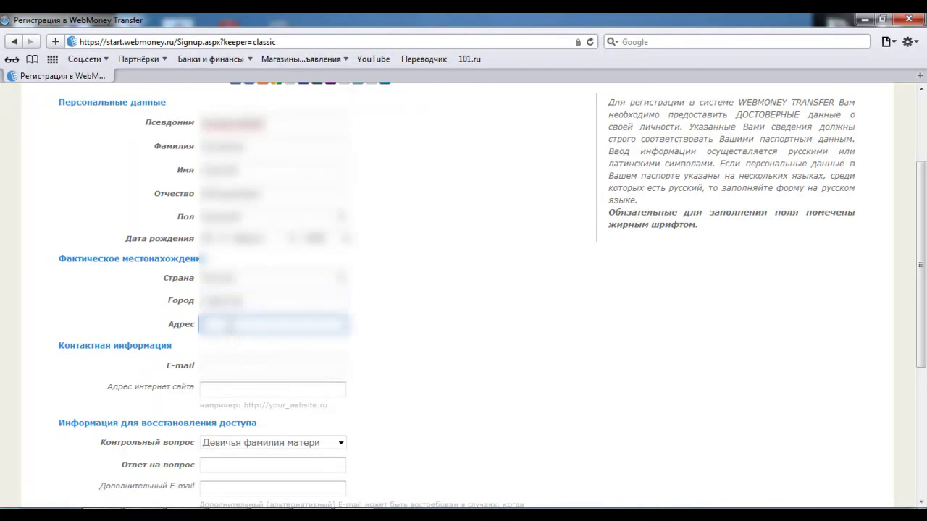
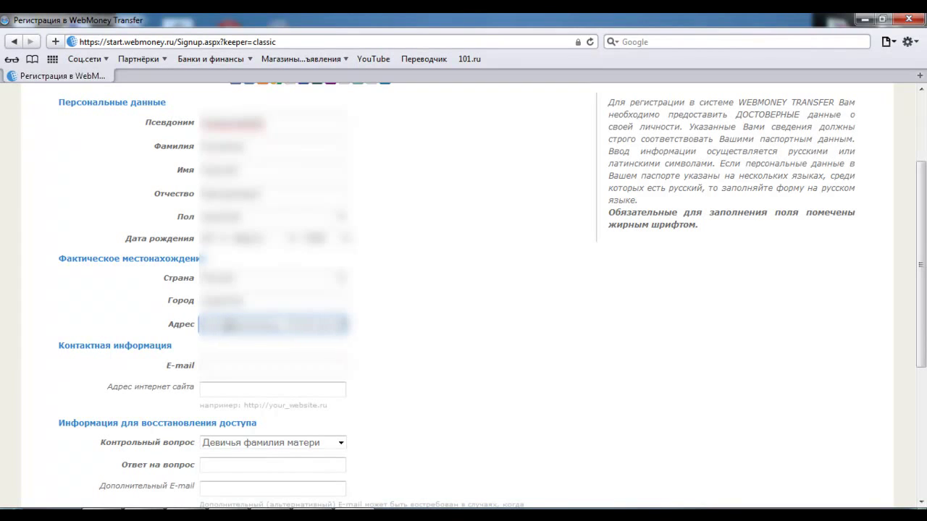
pyautogui.scroll(-2, 58, 317)
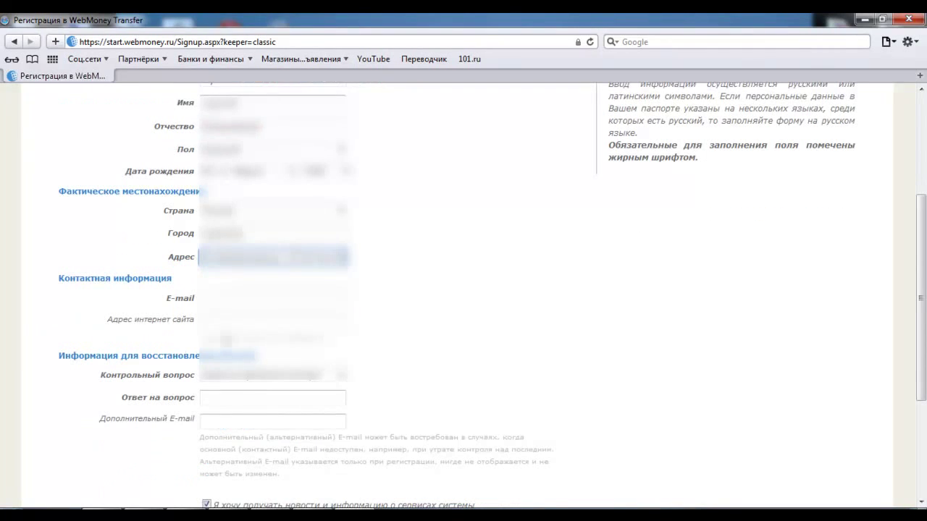
pyautogui.click(226, 297)
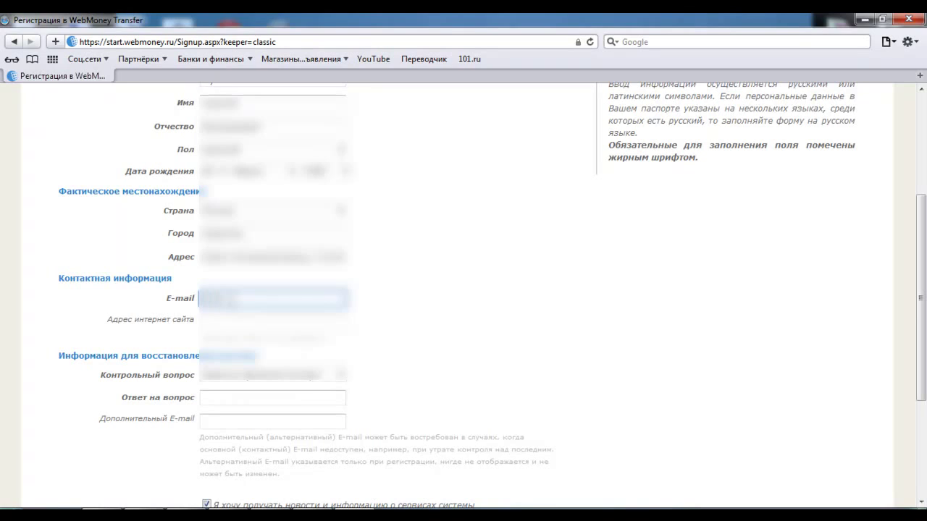
pyautogui.write('mail.ru')
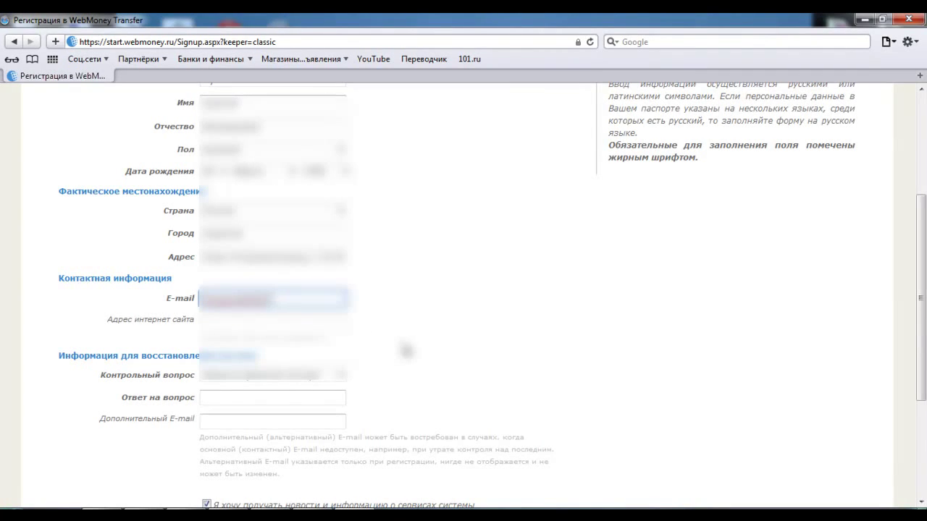
pyautogui.write('mail.ru')
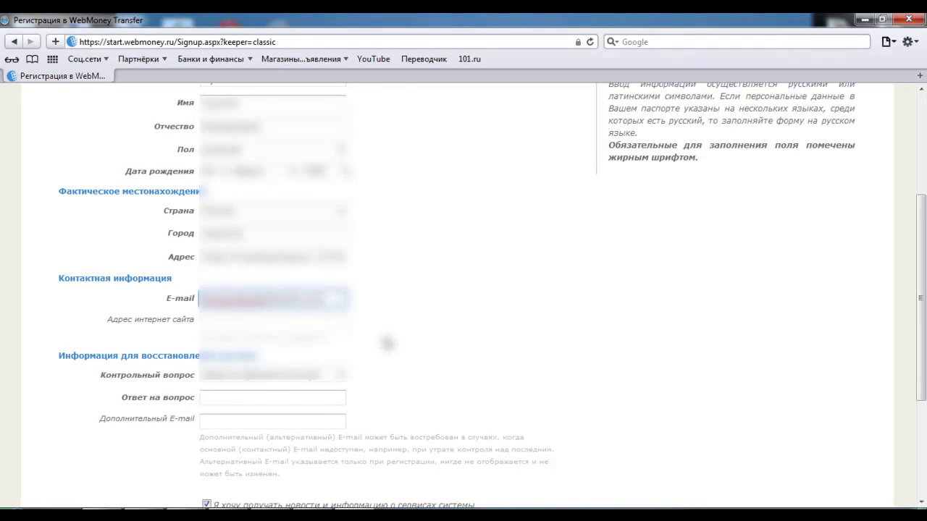
pyautogui.click(214, 320)
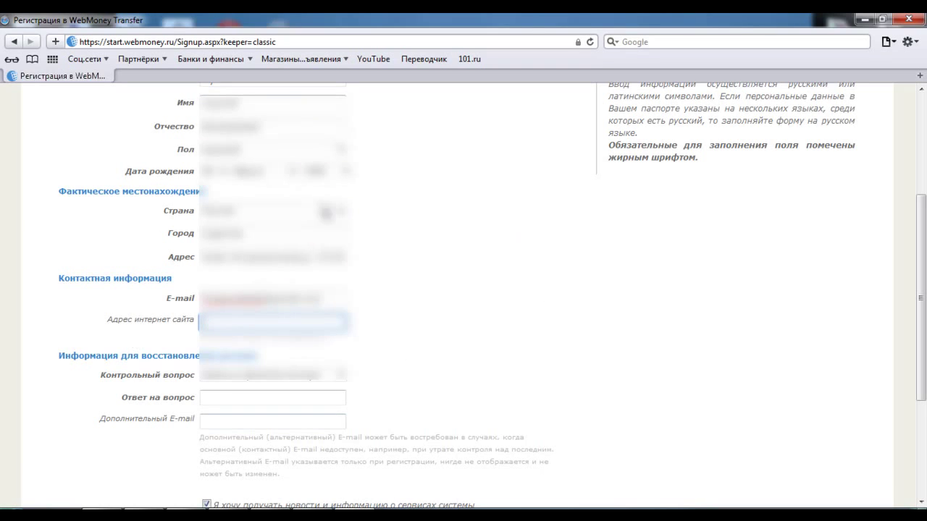
# Choose the recovery question 'Любимое число' and enter its answer.
pyautogui.scroll(-5, 50, 307)
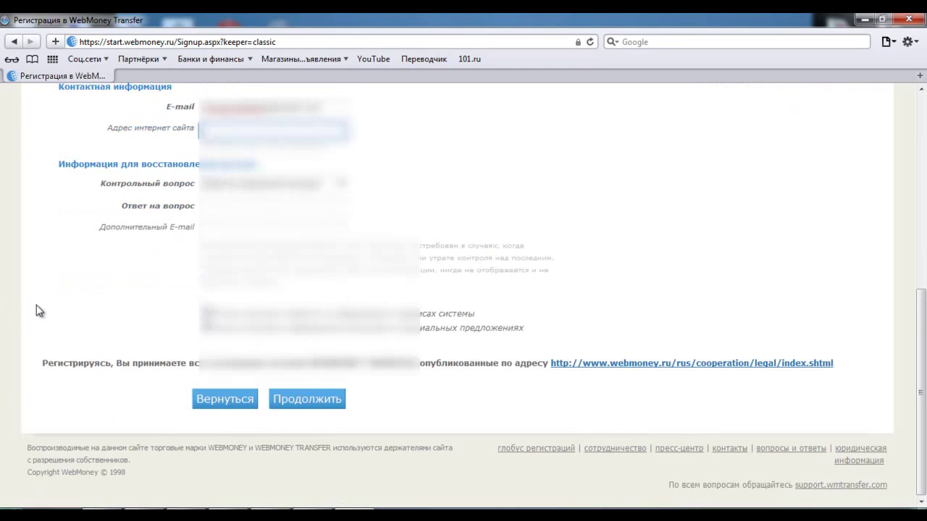
pyautogui.click(318, 185)
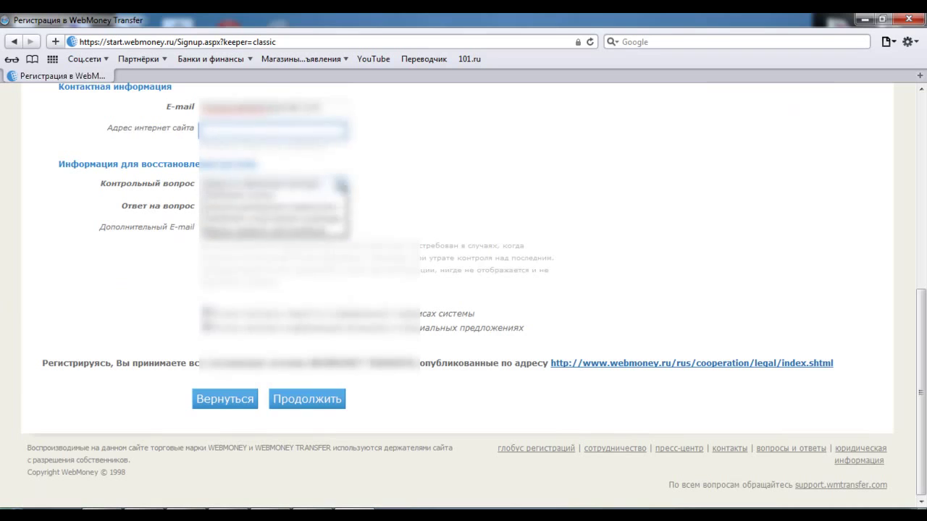
pyautogui.click(285, 208)
pyautogui.click(234, 208)
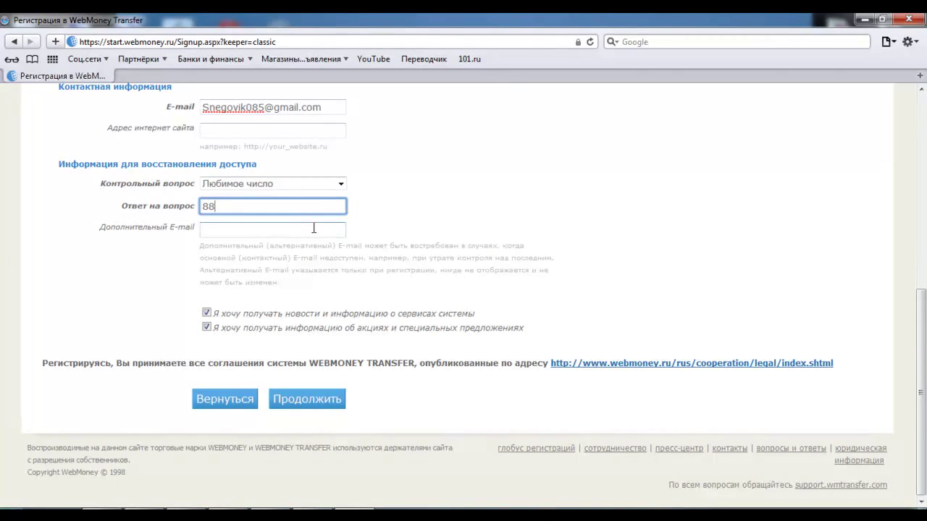
pyautogui.click(240, 232)
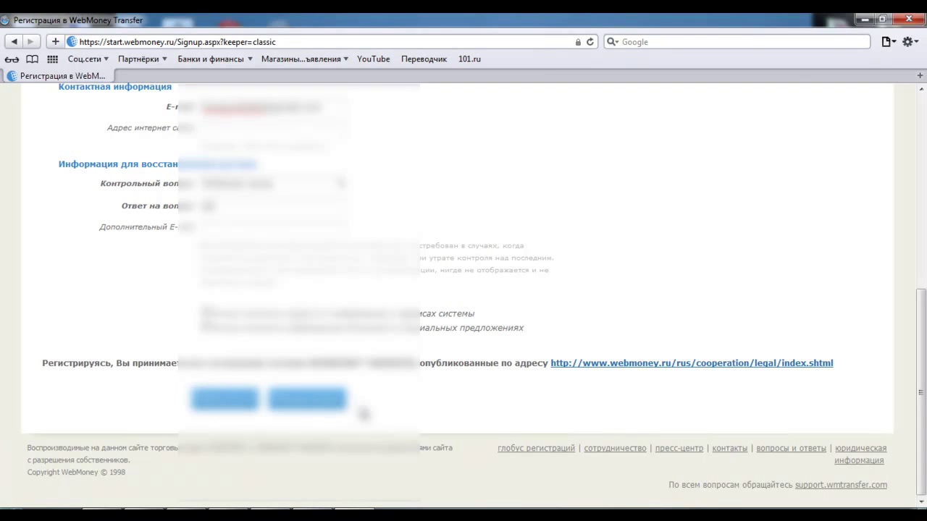
# Submit the personal details and enter the passport series and number.
pyautogui.click(298, 404)
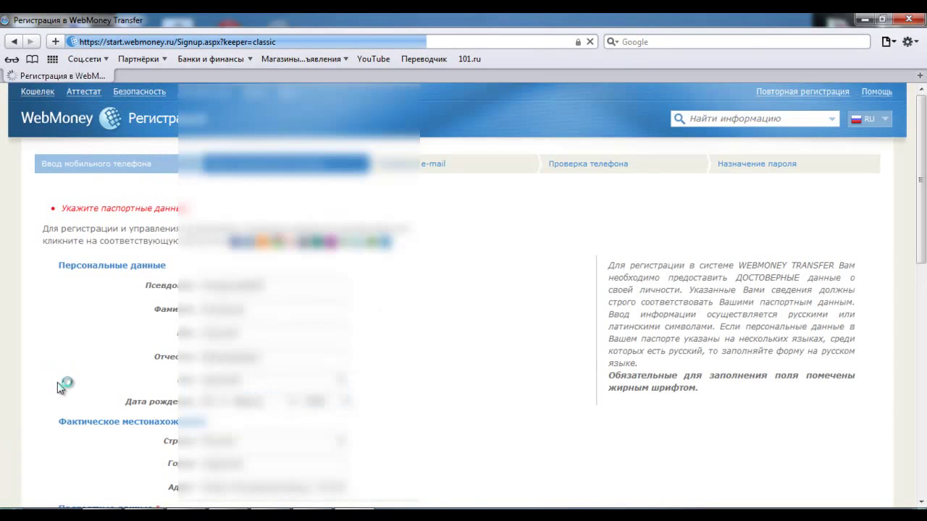
pyautogui.scroll(-6, 32, 330)
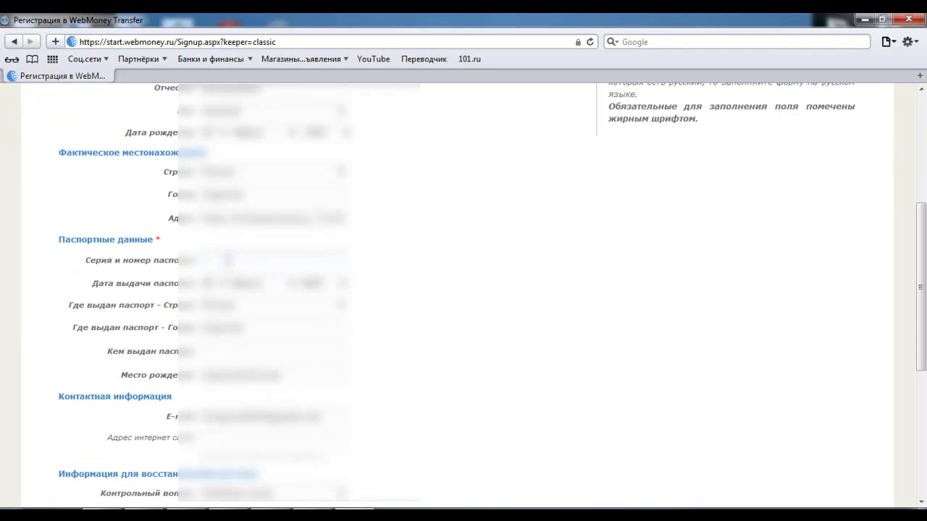
pyautogui.click(231, 261)
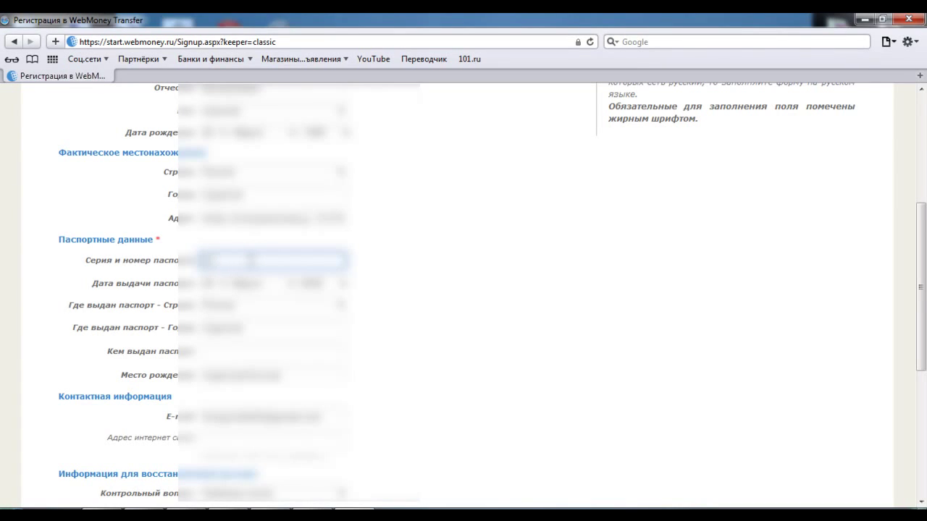
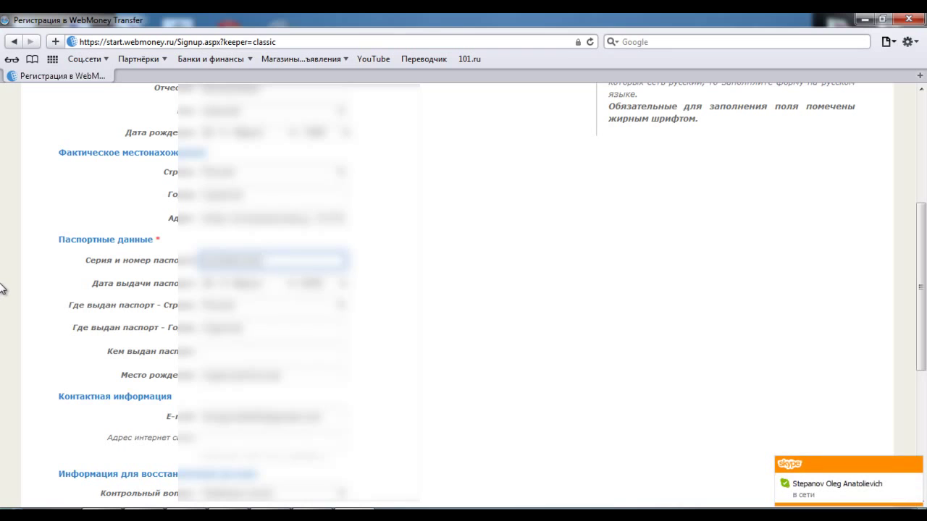
pyautogui.scroll(-5, 3, 288)
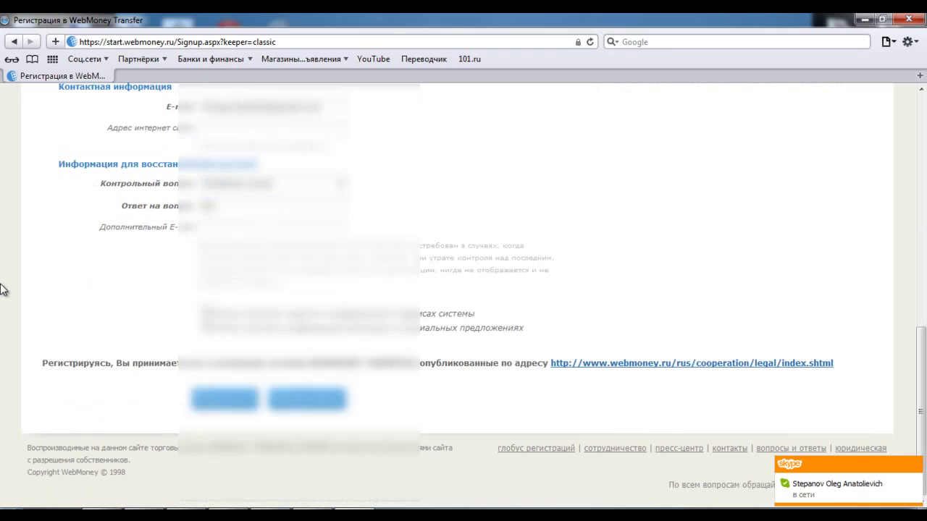
# Resubmit the form and enter the passport issuing authority.
pyautogui.click(298, 403)
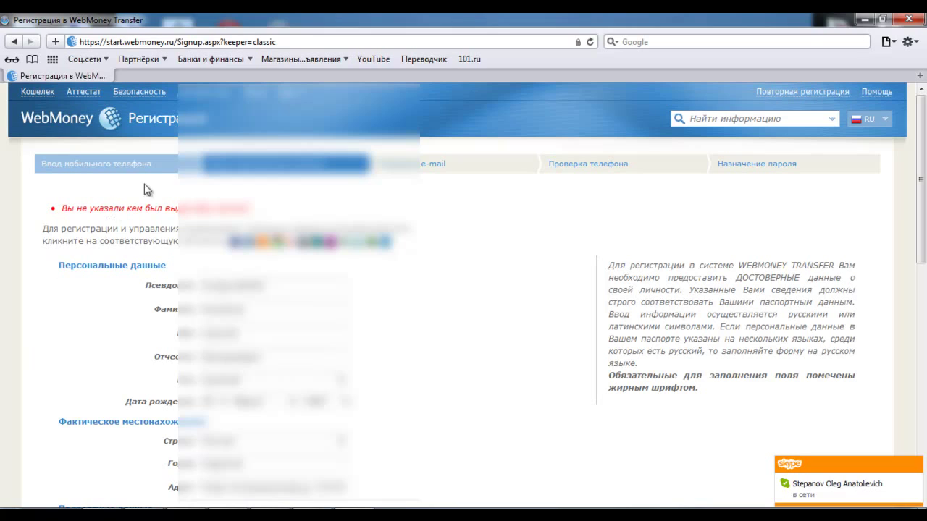
pyautogui.scroll(-3, 6, 290)
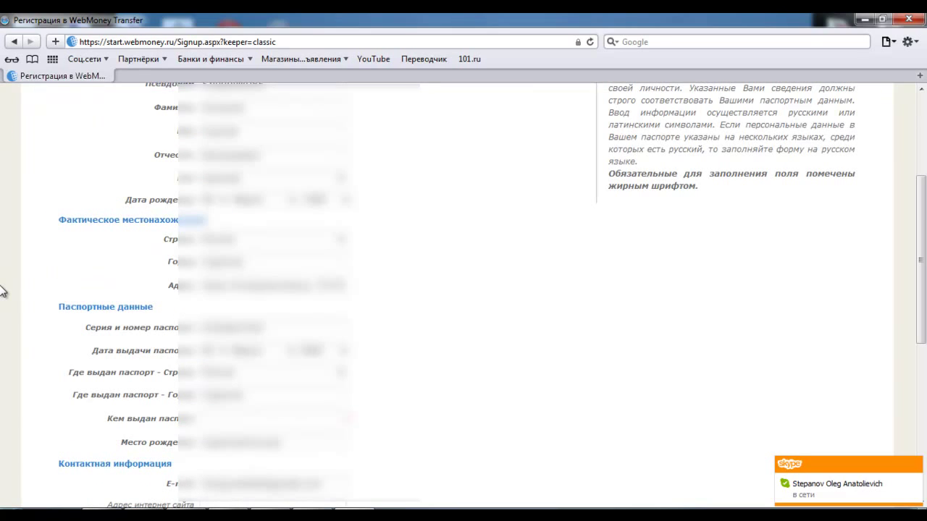
pyautogui.scroll(-1, 2, 291)
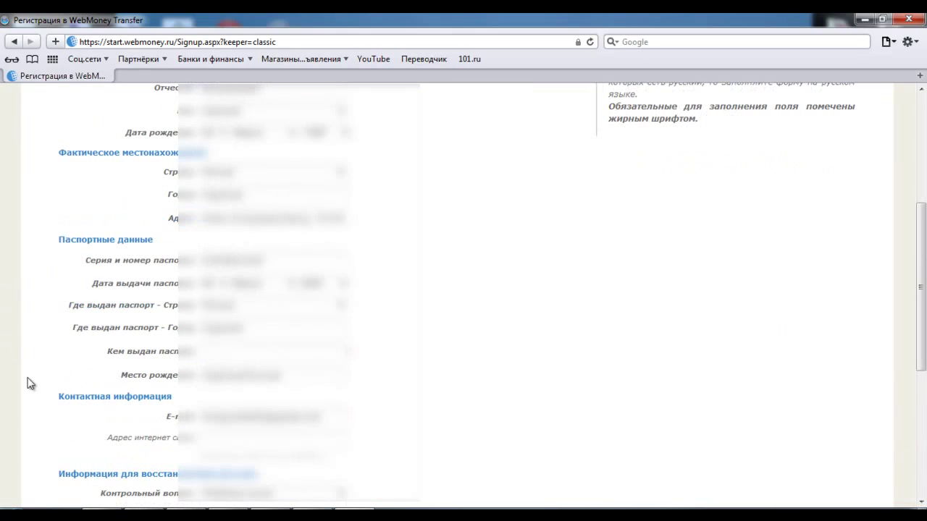
pyautogui.click(242, 351)
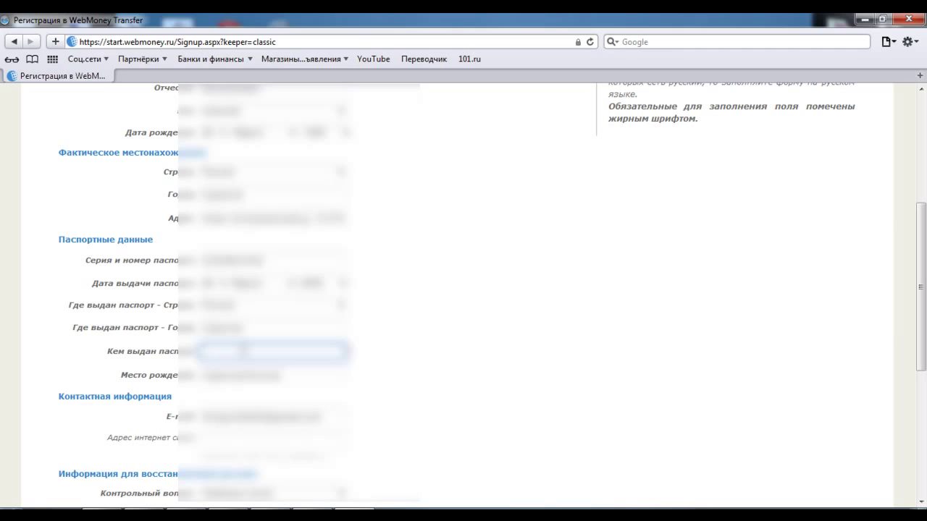
pyautogui.write('ОУФМС России по')
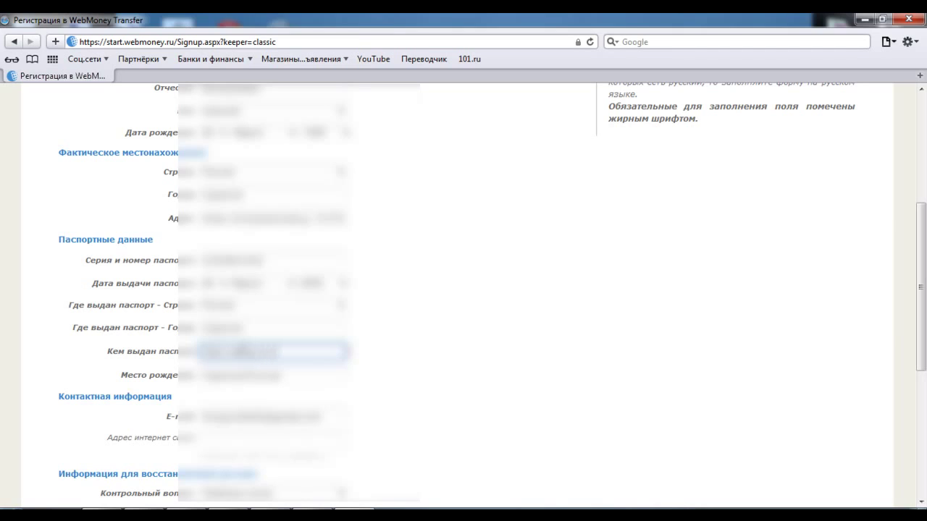
pyautogui.write(' Москве')
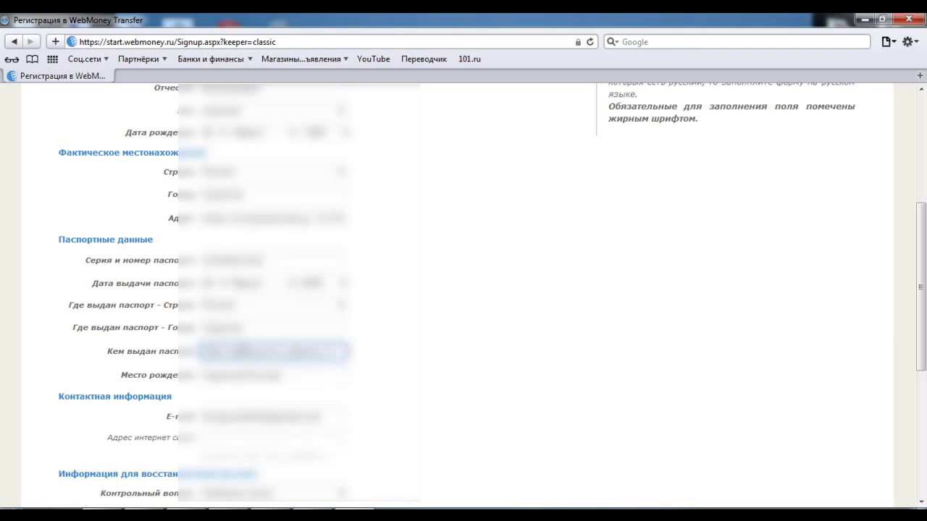
pyautogui.write(' по р')
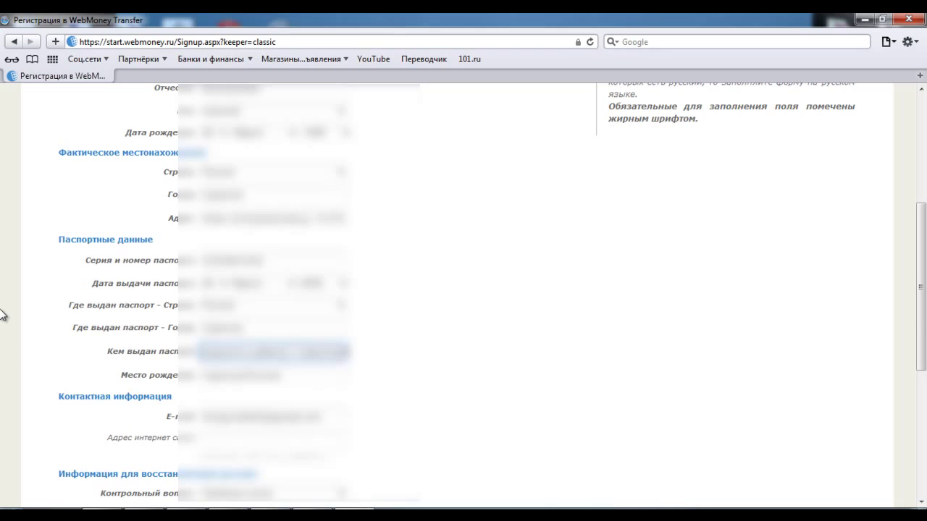
pyautogui.scroll(-5, 2, 316)
# Submit the completed form and confirm the reviewed registration details.
pyautogui.click(322, 410)
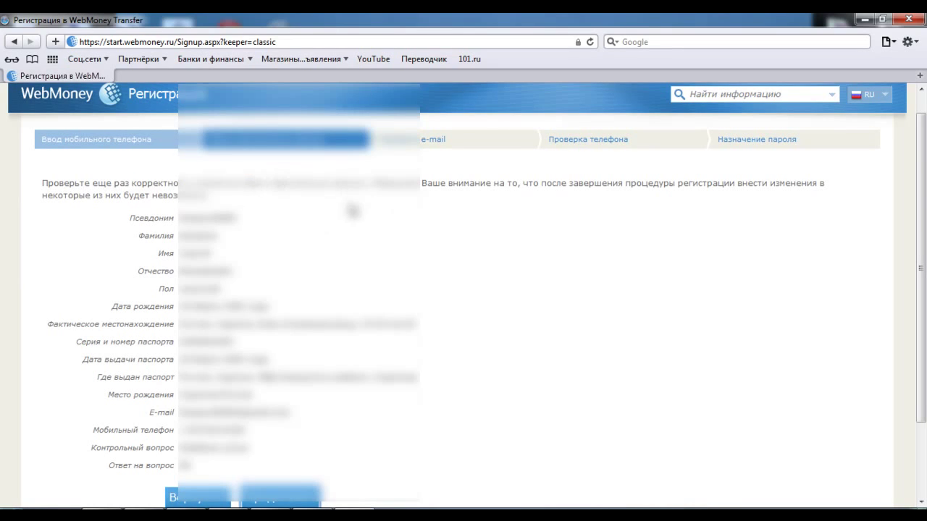
pyautogui.scroll(-3, 311, 231)
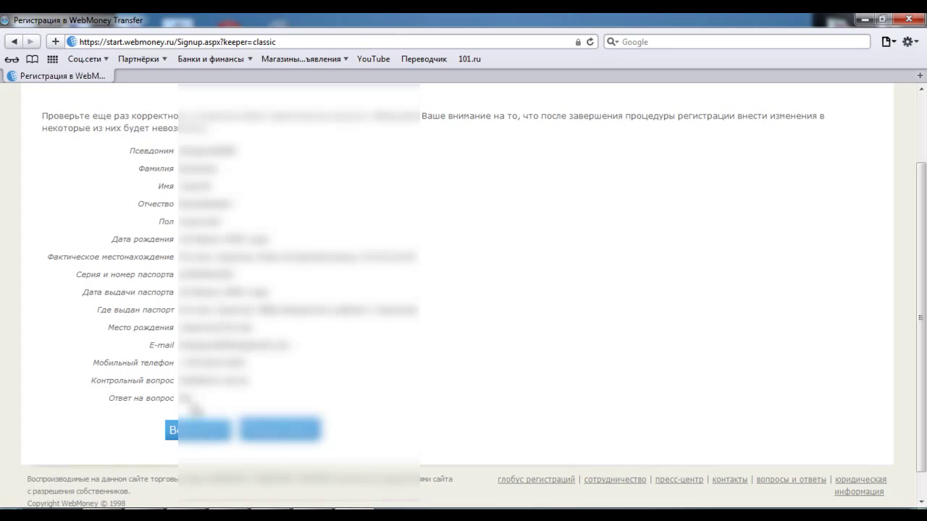
pyautogui.click(284, 434)
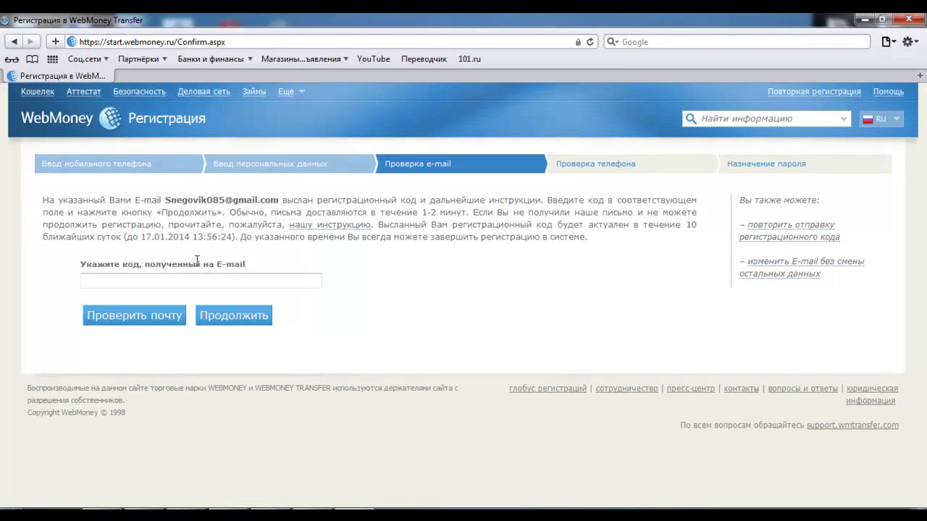
# Focus the field for the code received by e-mail.
pyautogui.click(125, 276)
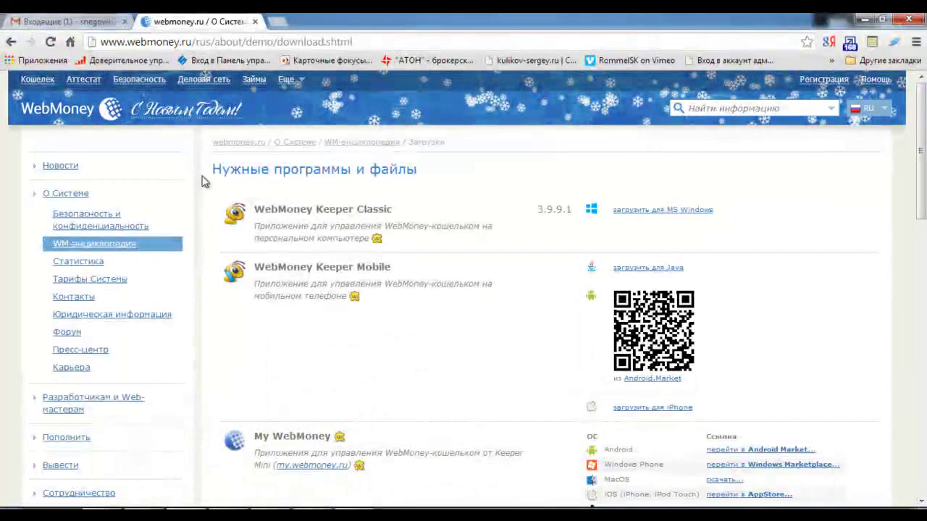
# Copy the registration code from the WebMoney e-mail in Gmail and return to Firefox.
pyautogui.click(62, 22)
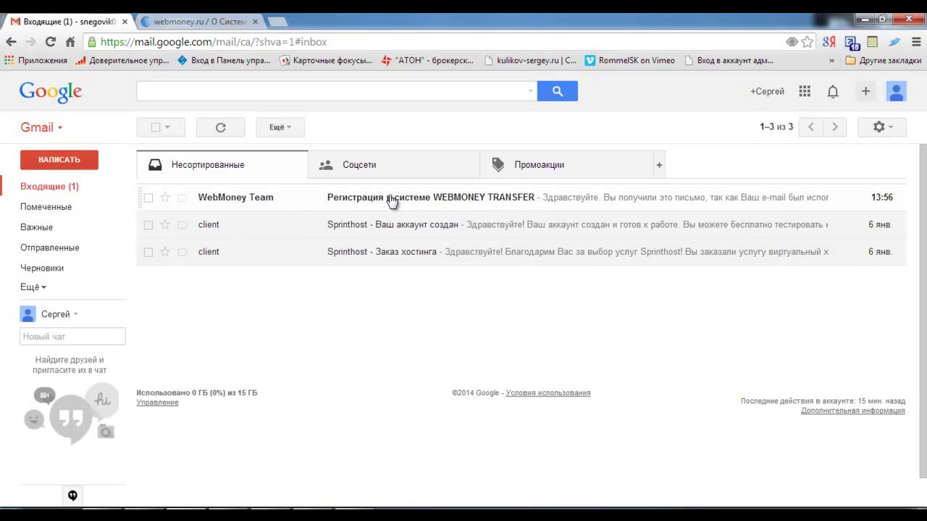
pyautogui.click(511, 201)
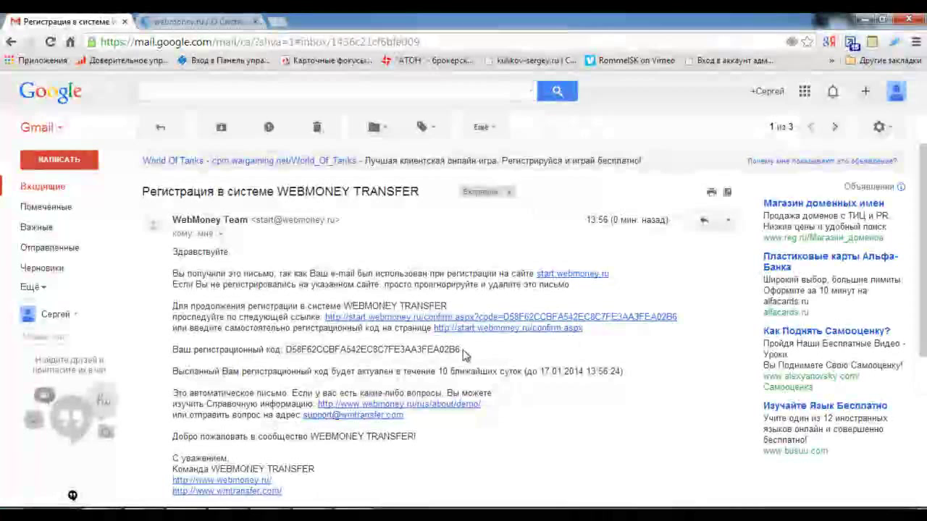
pyautogui.moveTo(461, 350); pyautogui.dragTo(454, 351)
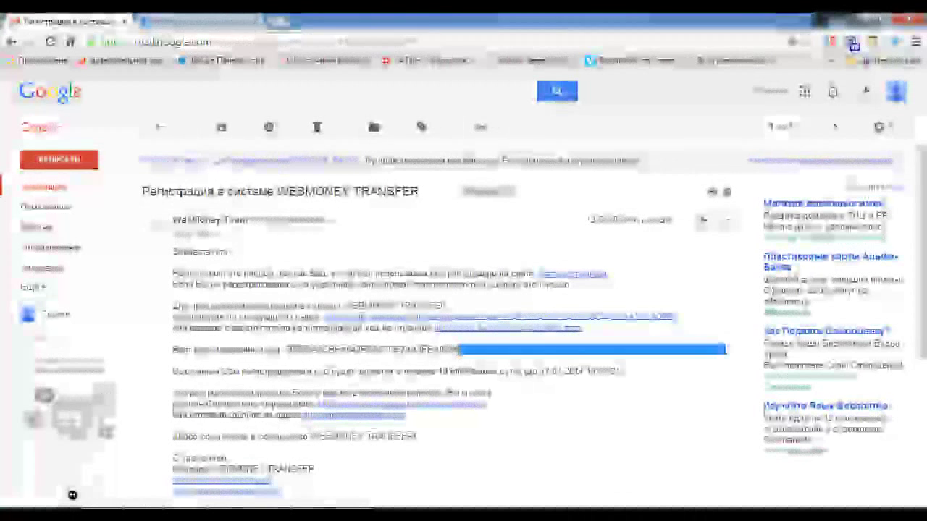
pyautogui.moveTo(420, 349); pyautogui.dragTo(302, 352)
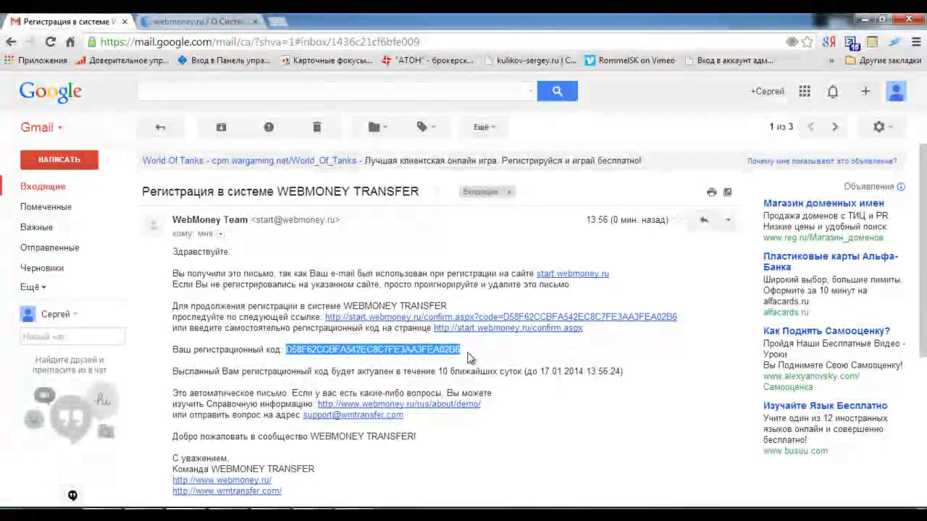
pyautogui.click(290, 349)
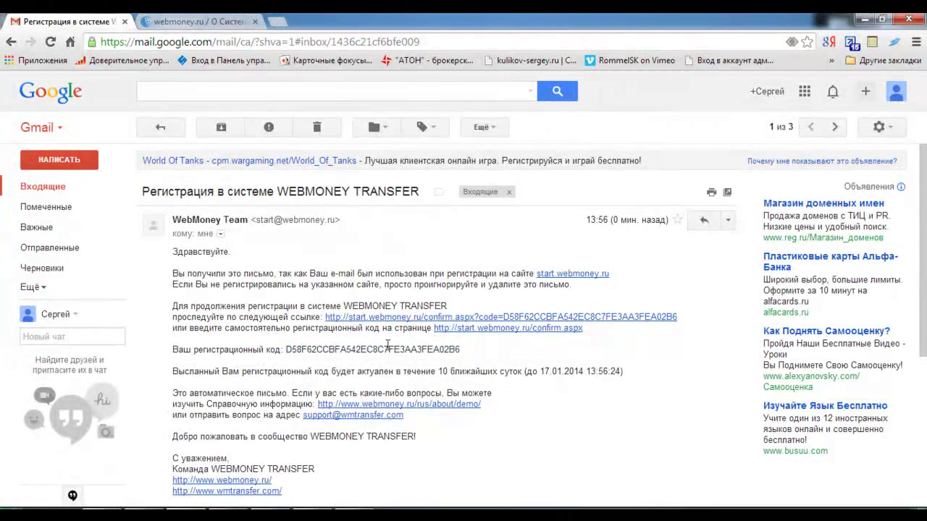
pyautogui.moveTo(461, 350); pyautogui.dragTo(284, 350)
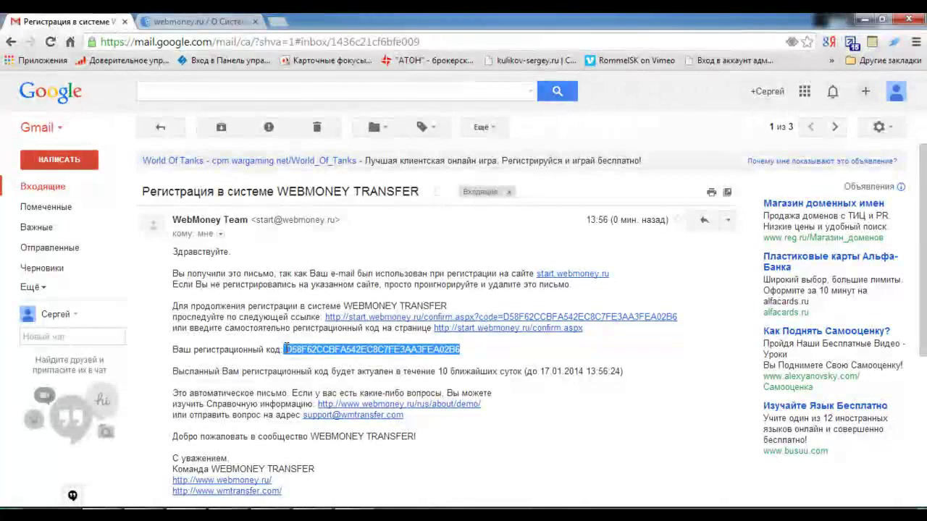
pyautogui.click(286, 350)
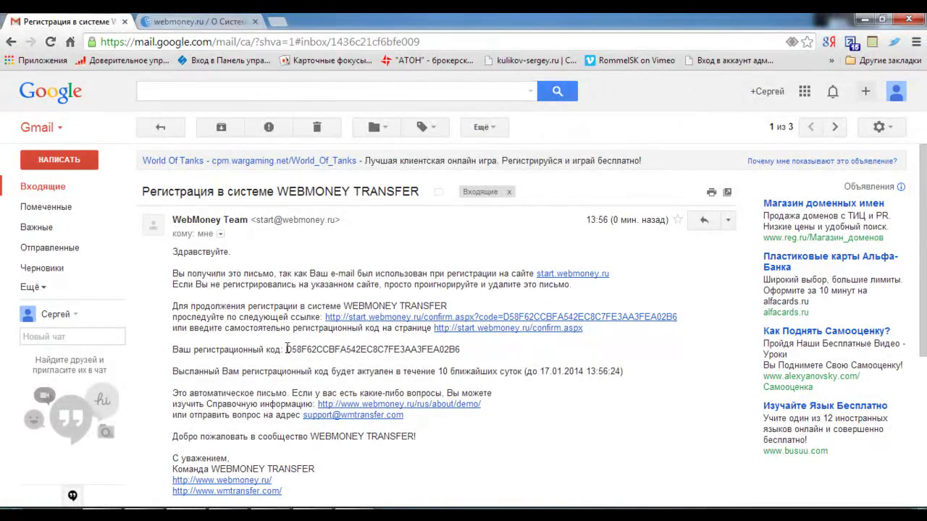
pyautogui.moveTo(286, 350); pyautogui.dragTo(456, 351)
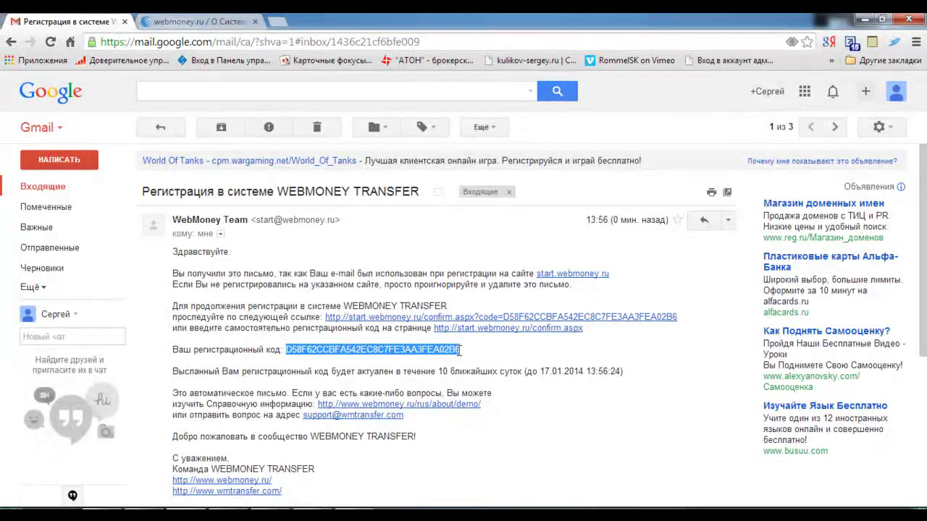
pyautogui.rightClick(432, 350)
pyautogui.click(452, 358)
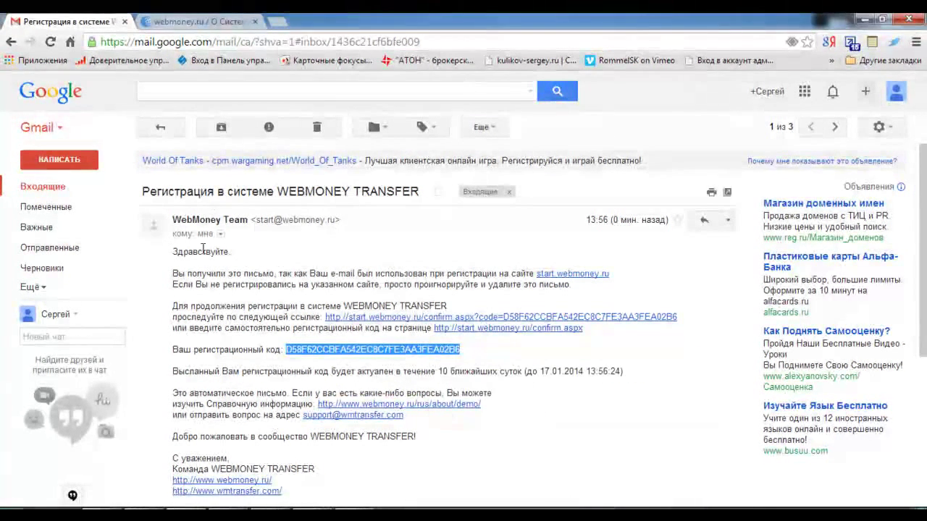
pyautogui.hotkey('alt', 'Tab')
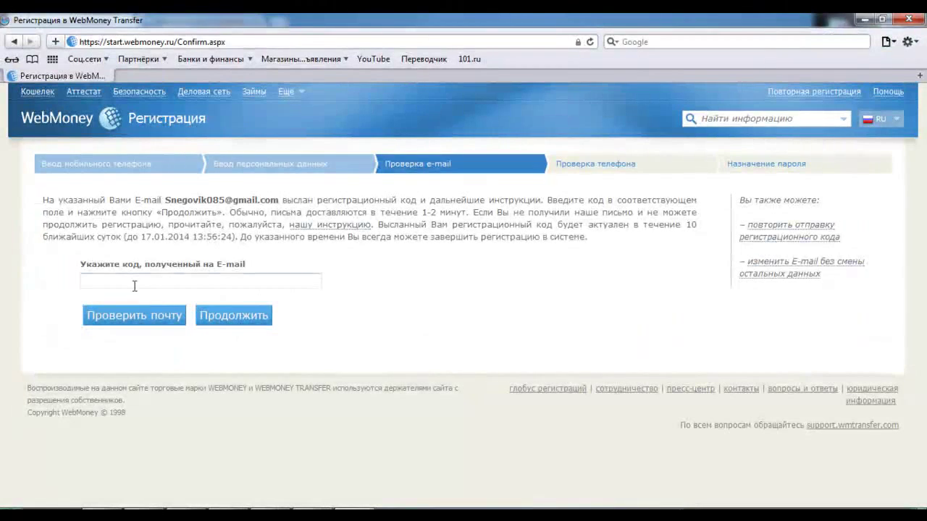
# Paste the copied registration code into the e-mail code field and submit it.
pyautogui.click(137, 280)
pyautogui.click(145, 280)
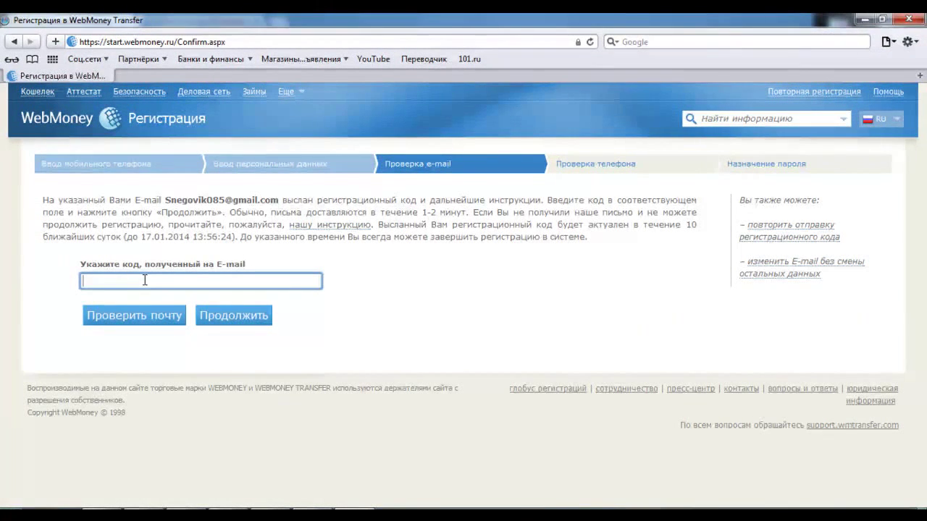
pyautogui.rightClick(146, 280)
pyautogui.click(174, 316)
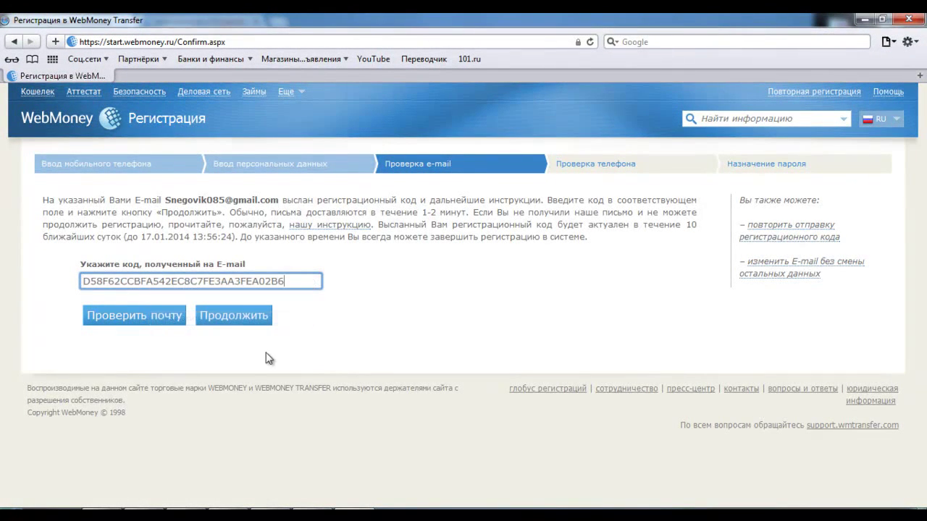
pyautogui.click(237, 322)
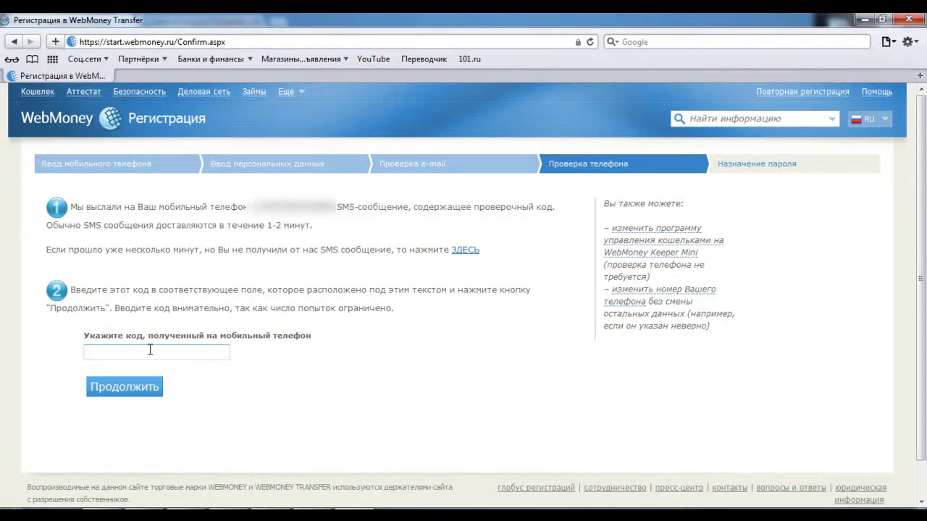
# Enter the SMS verification code from the phone and submit it to continue.
pyautogui.click(150, 351)
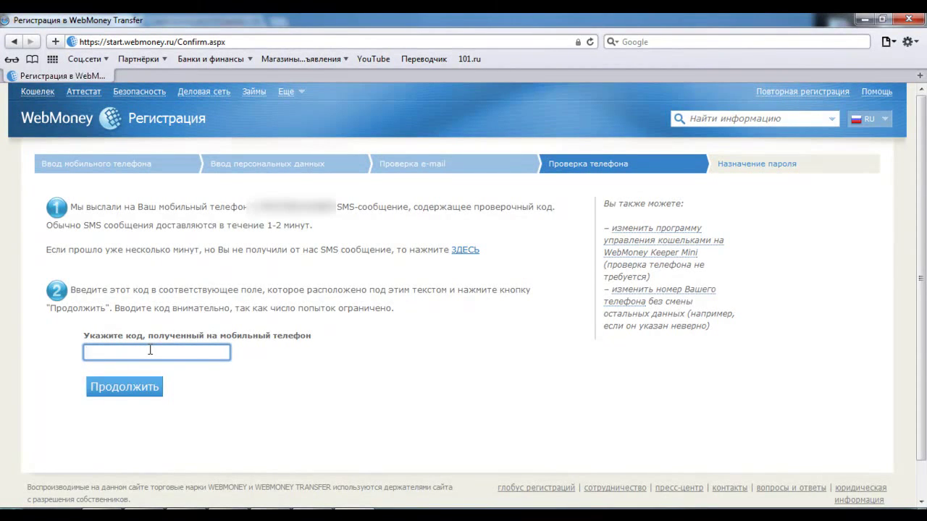
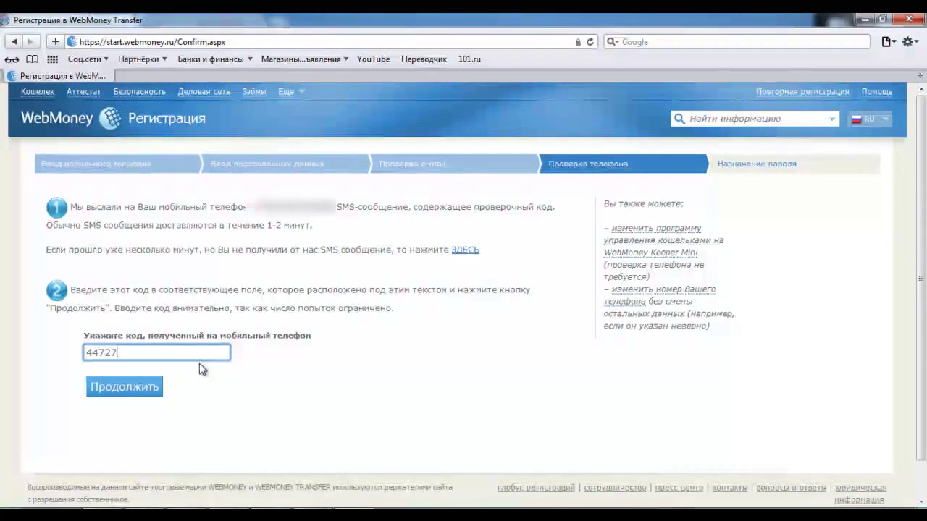
pyautogui.click(125, 387)
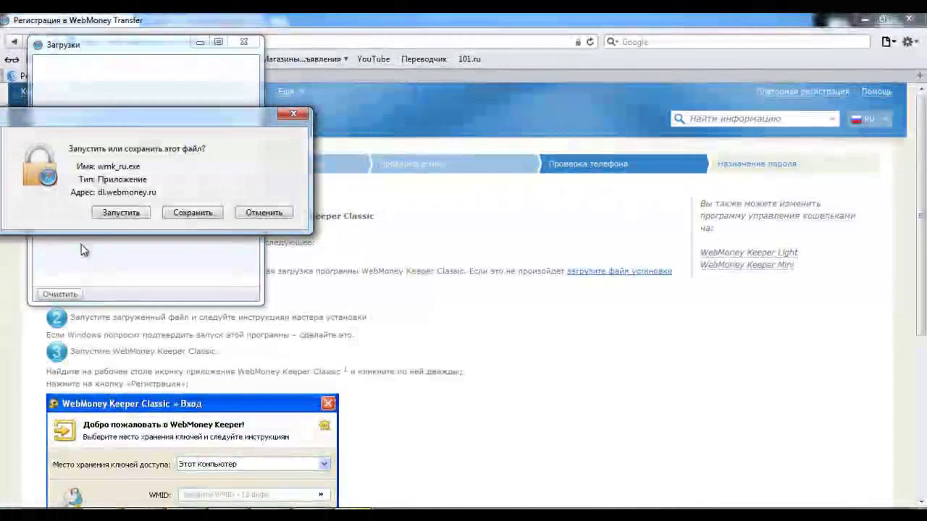
# Cancel the wmk_ru.exe installer download and close the downloads list.
pyautogui.click(264, 213)
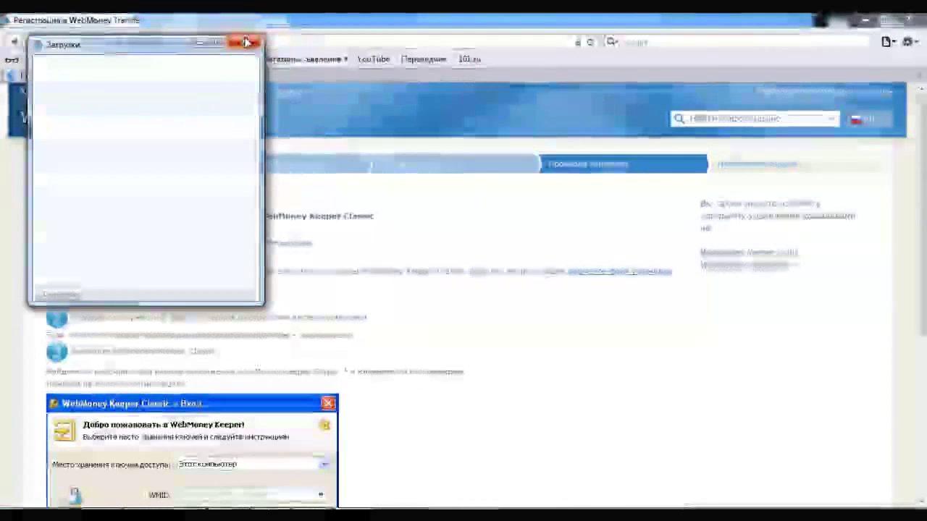
pyautogui.click(244, 44)
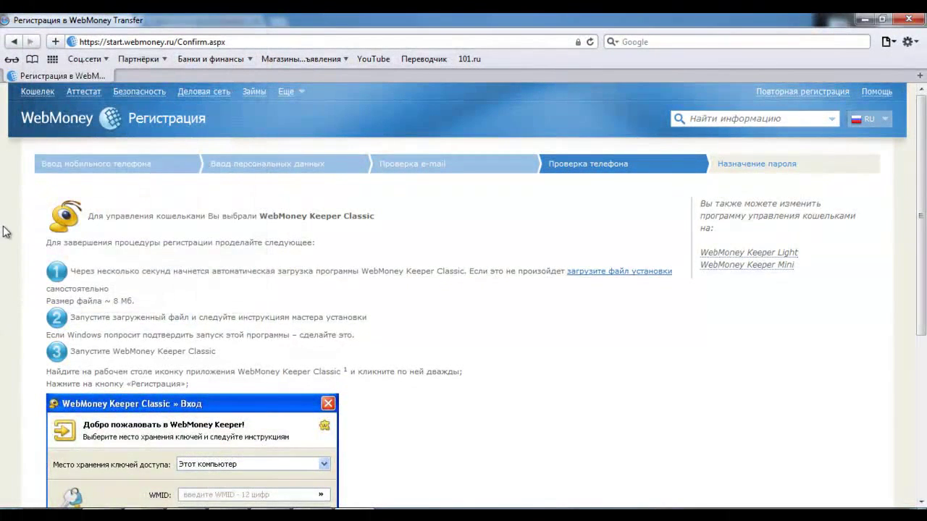
pyautogui.scroll(-5, 13, 224)
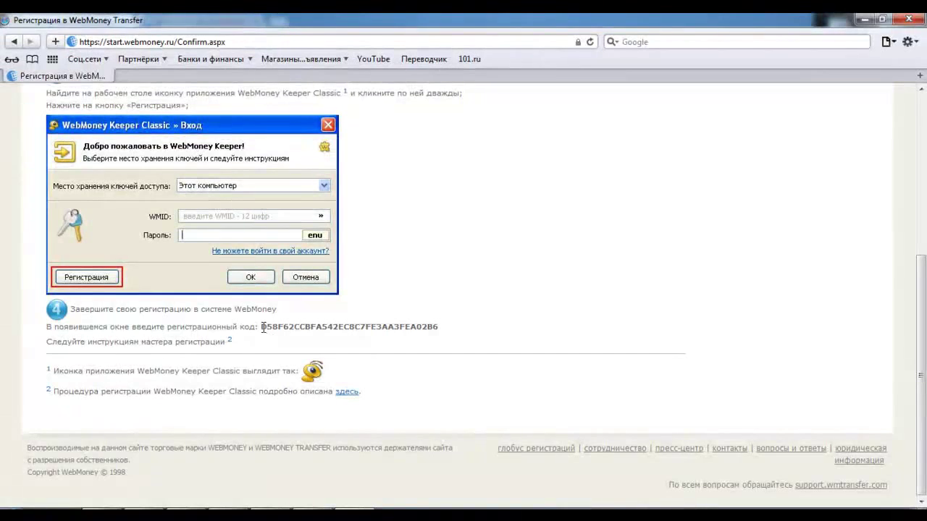
# Copy the registration code from the page, then minimise both Firefox and Chrome.
pyautogui.moveTo(262, 327); pyautogui.dragTo(439, 326)
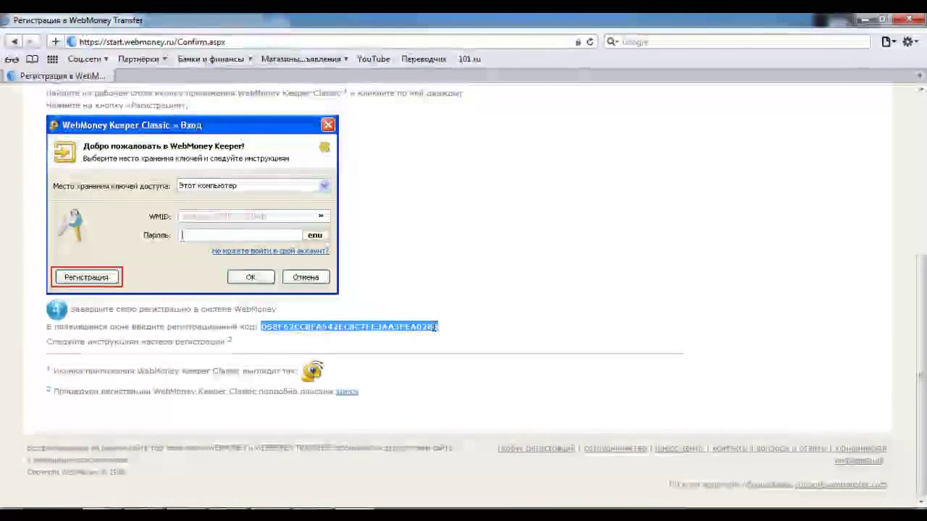
pyautogui.rightClick(439, 327)
pyautogui.click(465, 353)
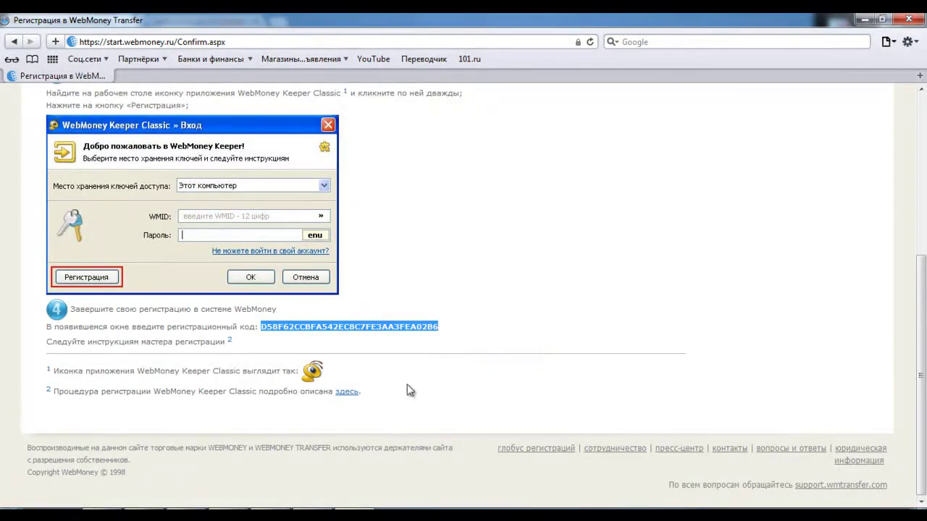
pyautogui.click(863, 20)
pyautogui.click(864, 20)
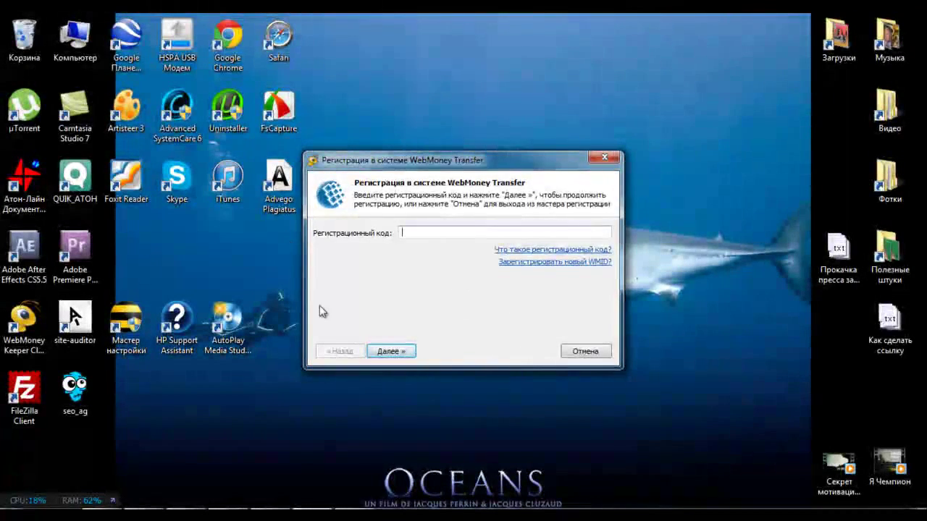
# Paste the copied registration code into the Keeper registration dialog and proceed.
pyautogui.rightClick(418, 234)
pyautogui.click(472, 293)
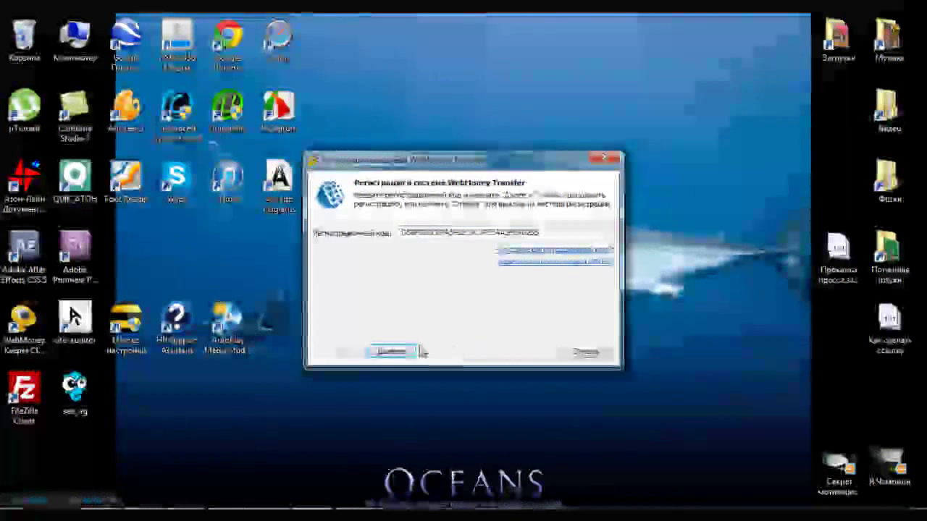
pyautogui.click(390, 352)
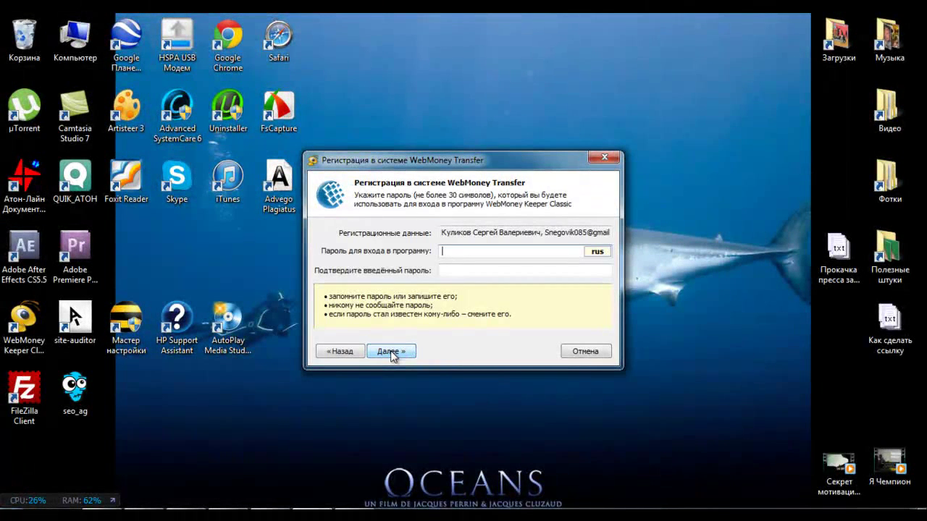
# Set and confirm the Keeper login password in English layout, then generate the access keys.
pyautogui.click(472, 250)
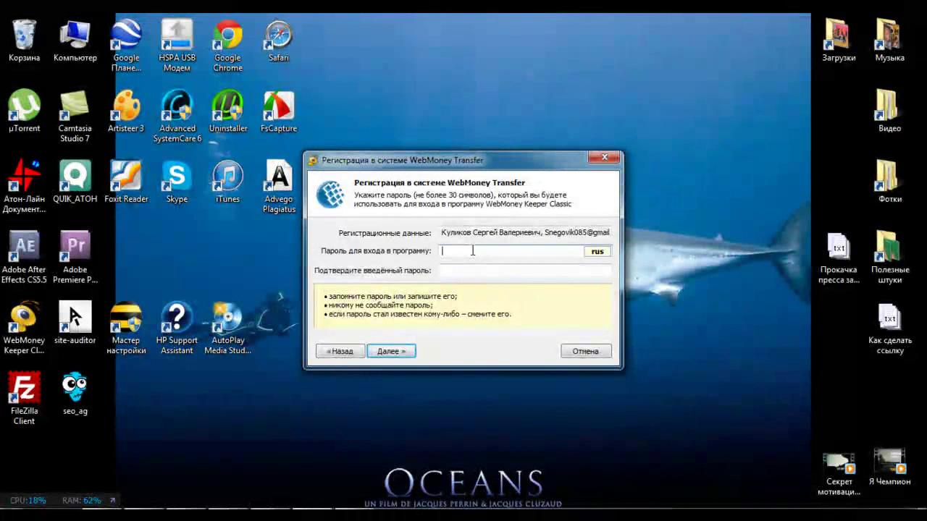
pyautogui.hotkey('alt', 'shift')
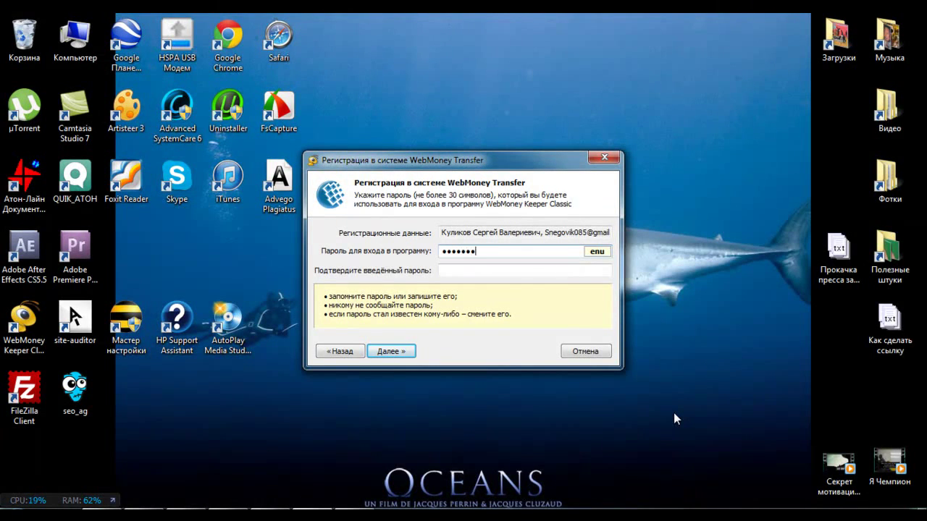
pyautogui.click(476, 271)
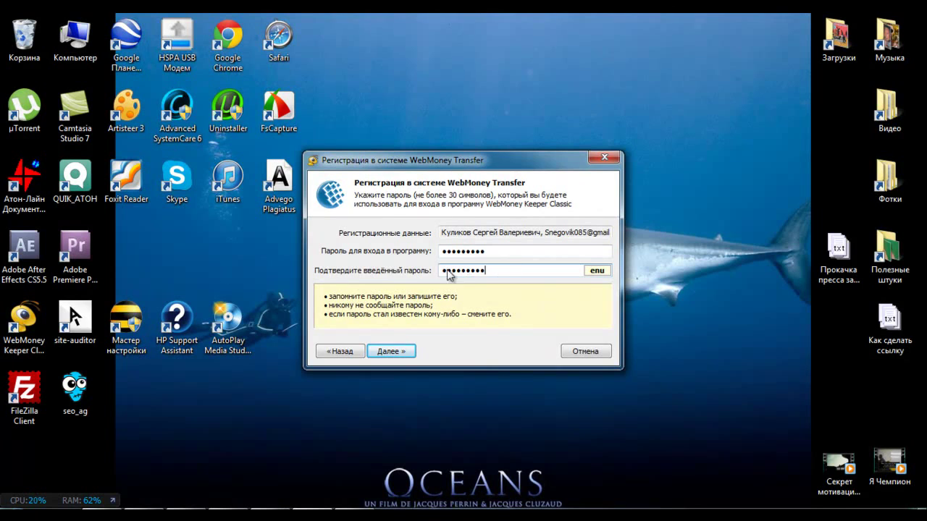
pyautogui.click(397, 357)
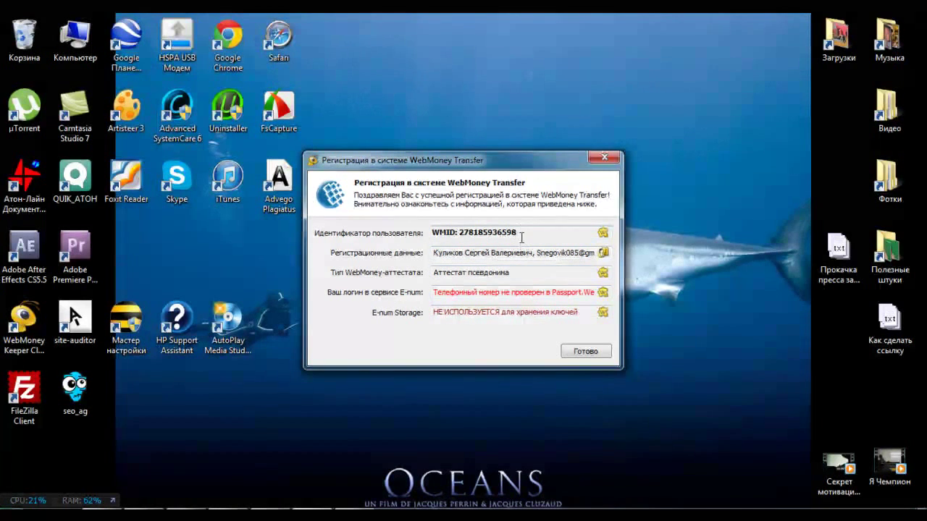
# Copy the new WMID number and close the registration summary with Готово.
pyautogui.moveTo(517, 233); pyautogui.dragTo(462, 232)
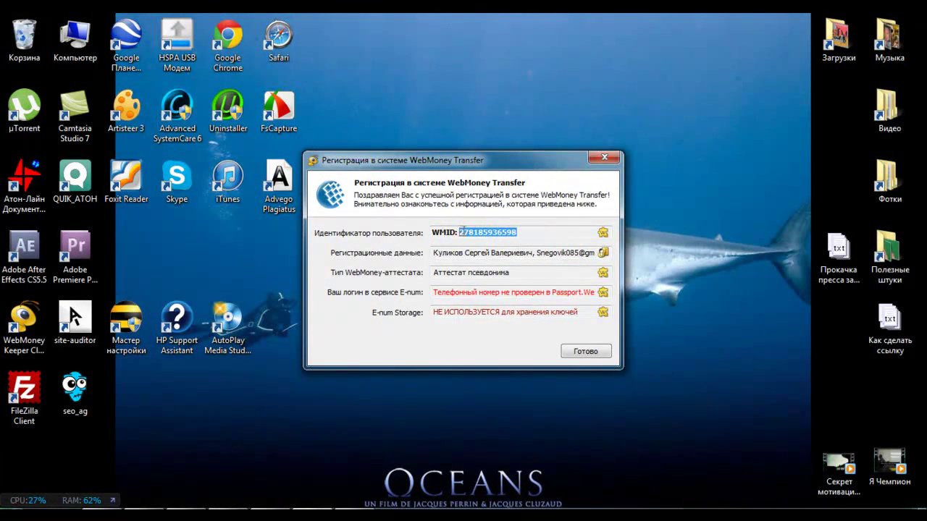
pyautogui.rightClick(478, 232)
pyautogui.click(532, 275)
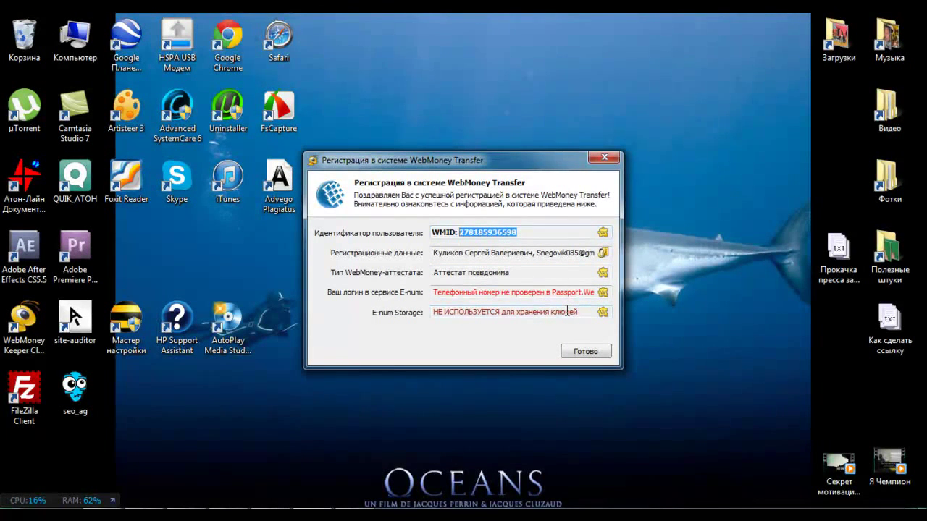
pyautogui.click(586, 351)
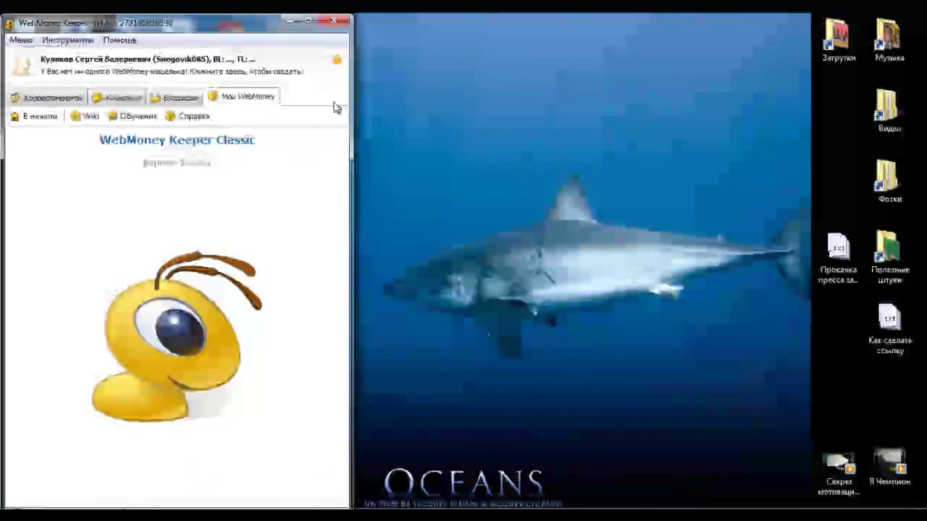
# Exit Keeper Classic, answering Да to 'Вы хотите завершить работу?'.
pyautogui.moveTo(232, 22); pyautogui.dragTo(497, 18)
pyautogui.doubleClick(497, 18)
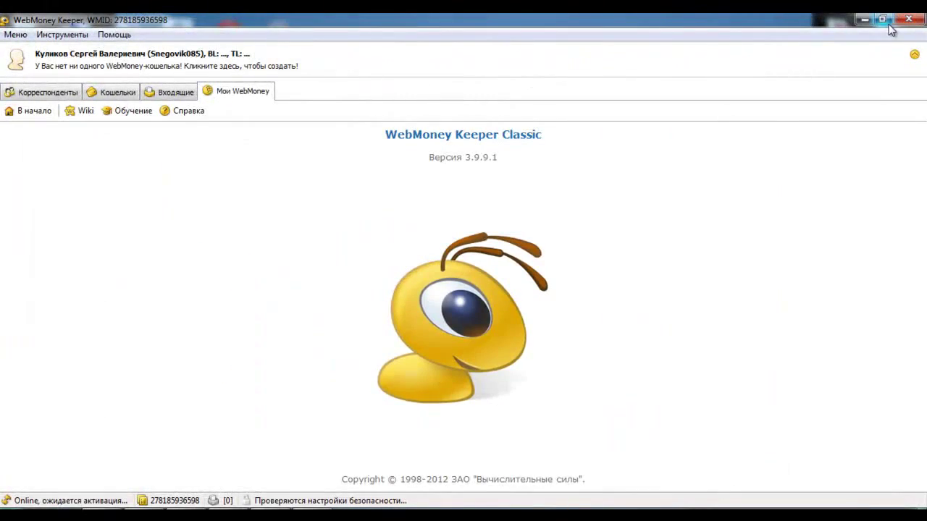
pyautogui.click(887, 24)
pyautogui.click(333, 19)
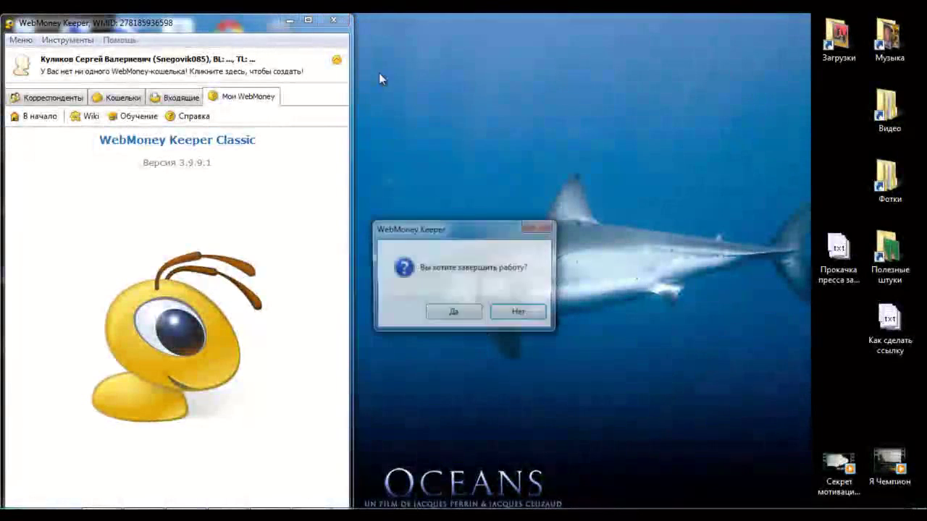
pyautogui.click(458, 315)
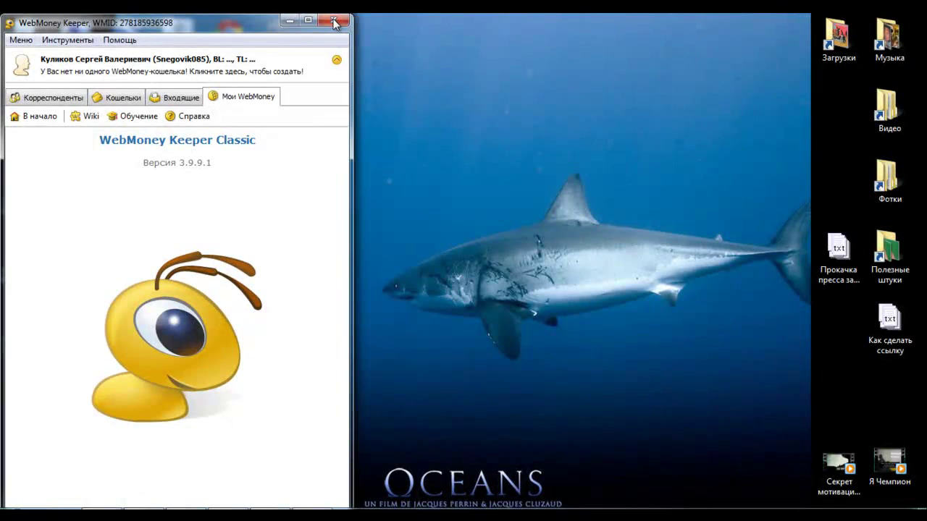
pyautogui.click(334, 21)
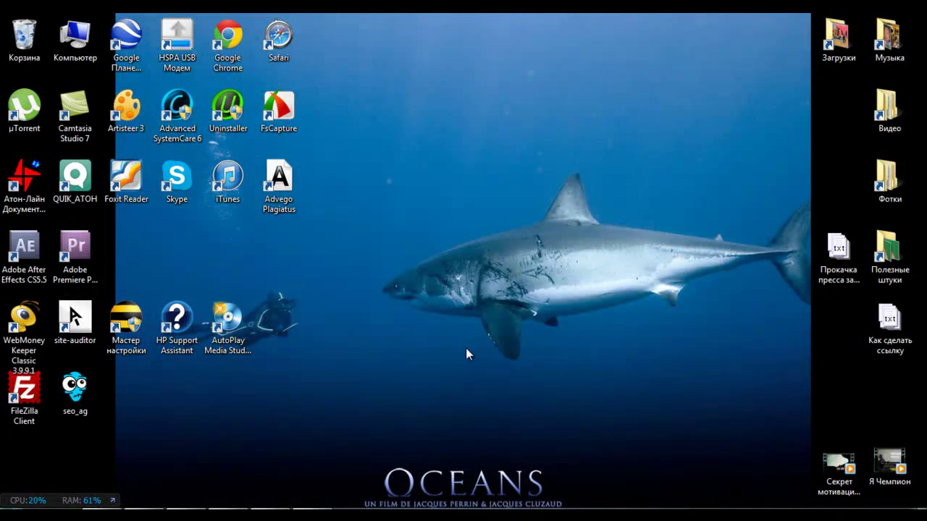
# Create a new Word document on the desktop, keeping the default name 'Документ Microsoft Office Word'.
pyautogui.rightClick(446, 334)
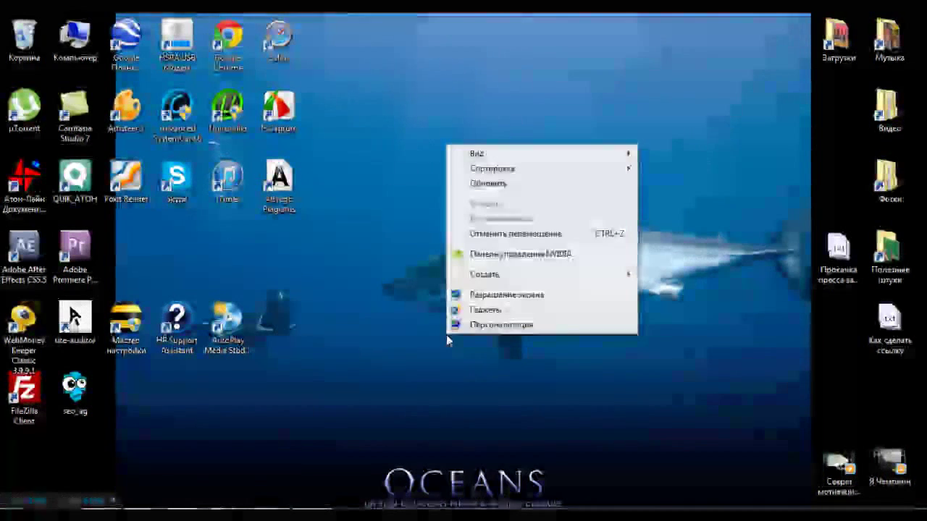
pyautogui.moveTo(504, 278)
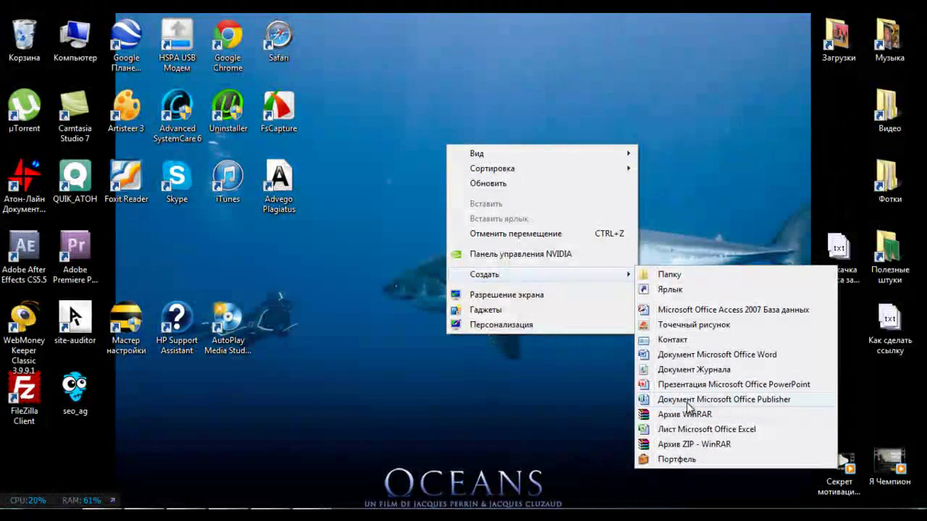
pyautogui.click(691, 354)
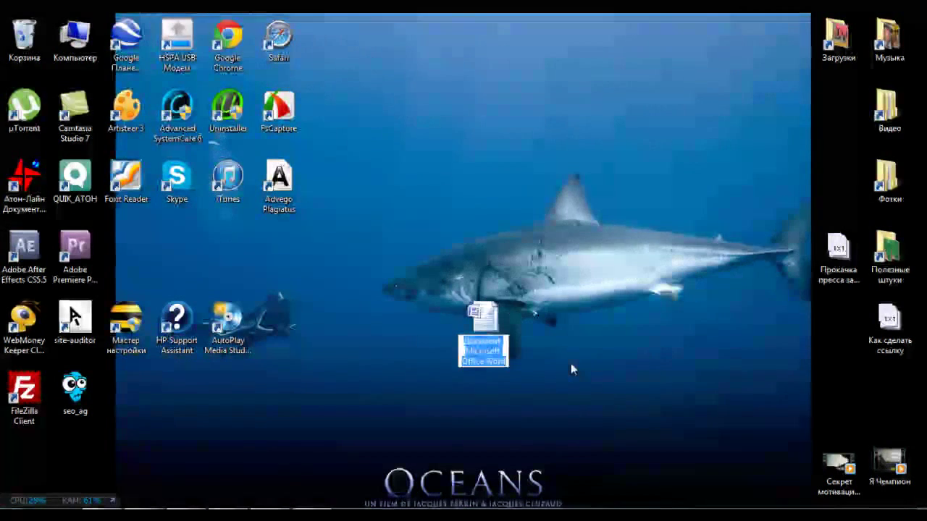
pyautogui.click(483, 317)
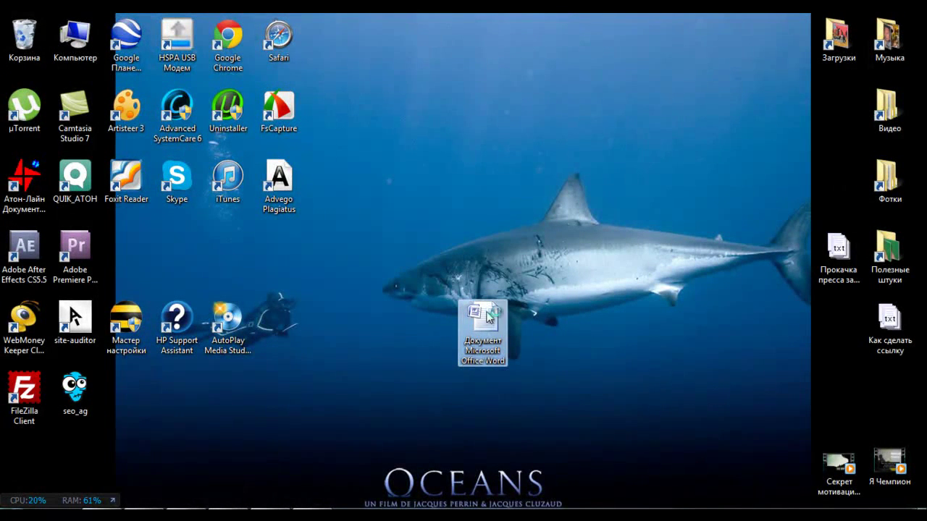
# Write 'wmid' with the pasted WMID and a password line in the document, then save and close it.
pyautogui.doubleClick(465, 319)
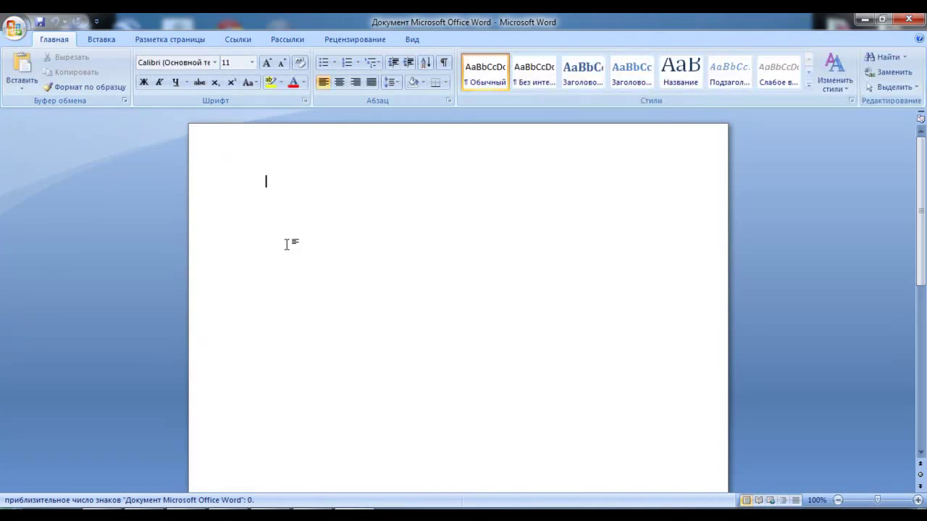
pyautogui.write('w')
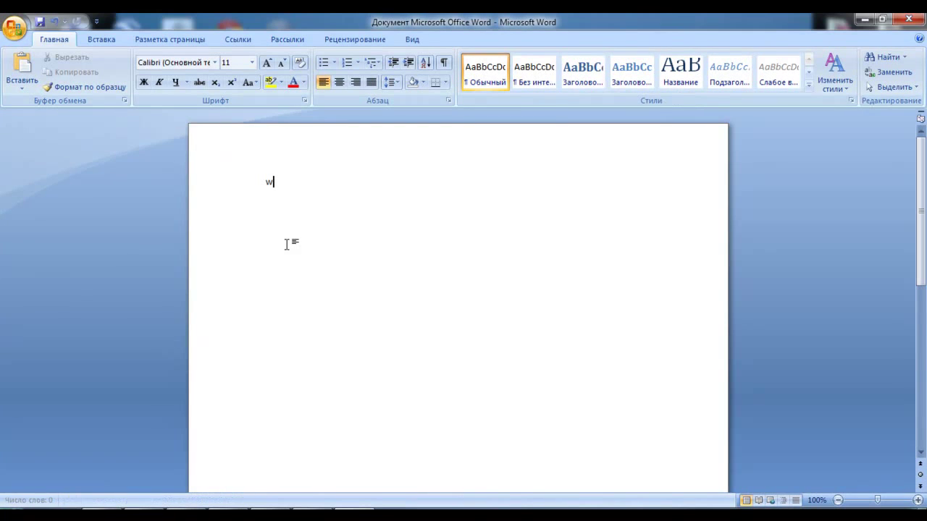
pyautogui.write('mid')
pyautogui.hotkey('ctrl', 'v')
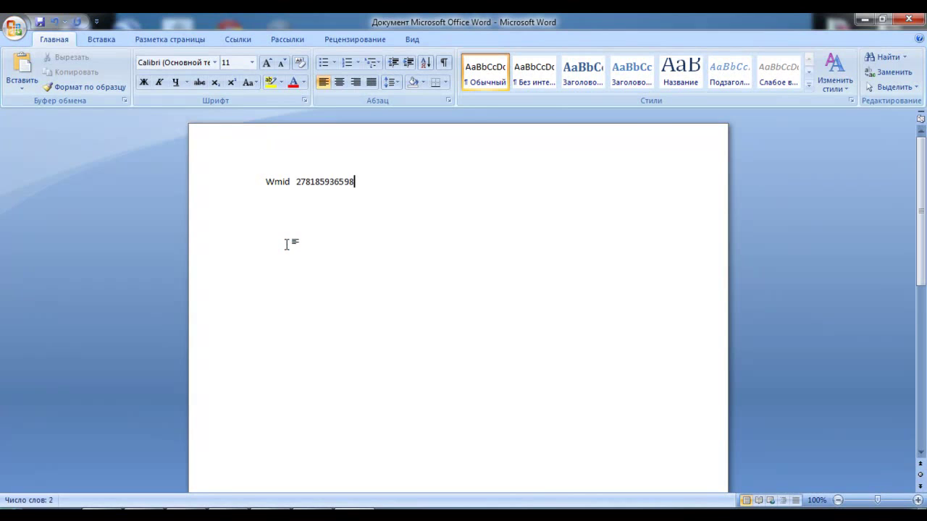
pyautogui.press('Return')
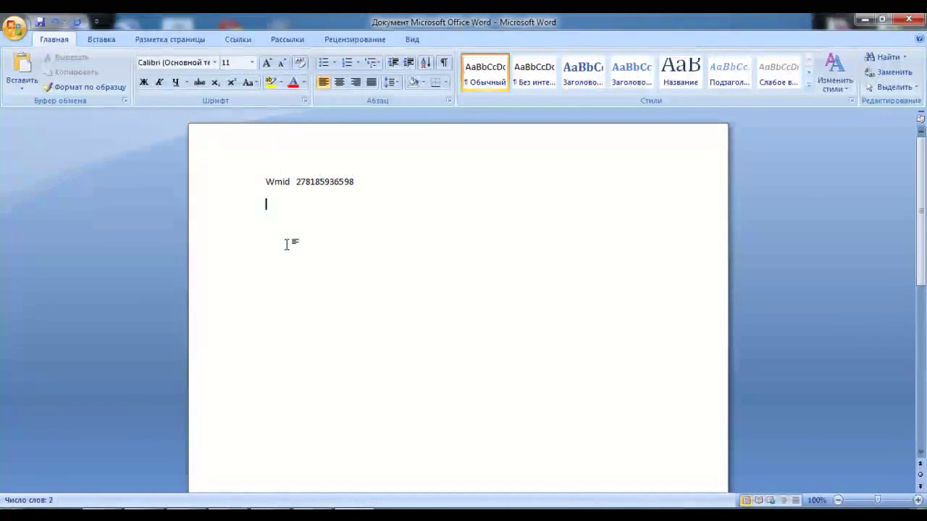
pyautogui.write('п')
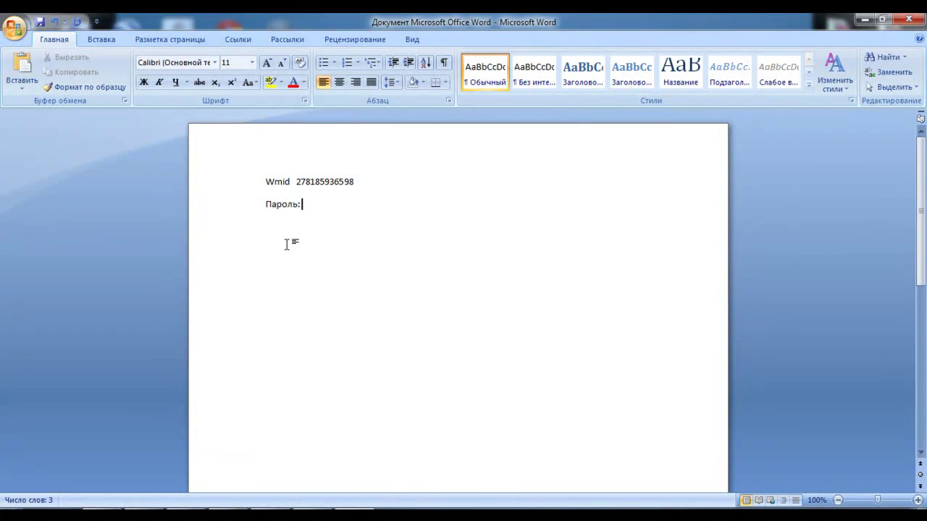
pyautogui.write('****')
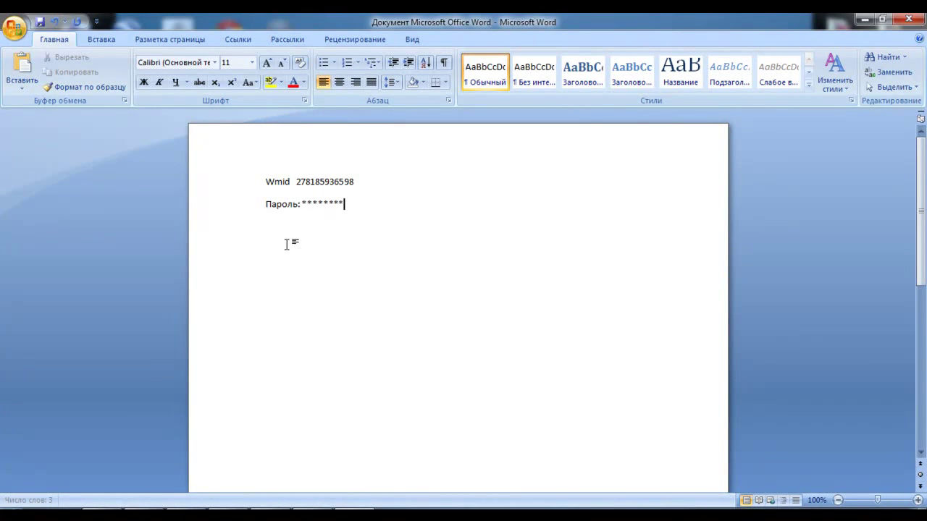
pyautogui.click(908, 22)
pyautogui.click(382, 304)
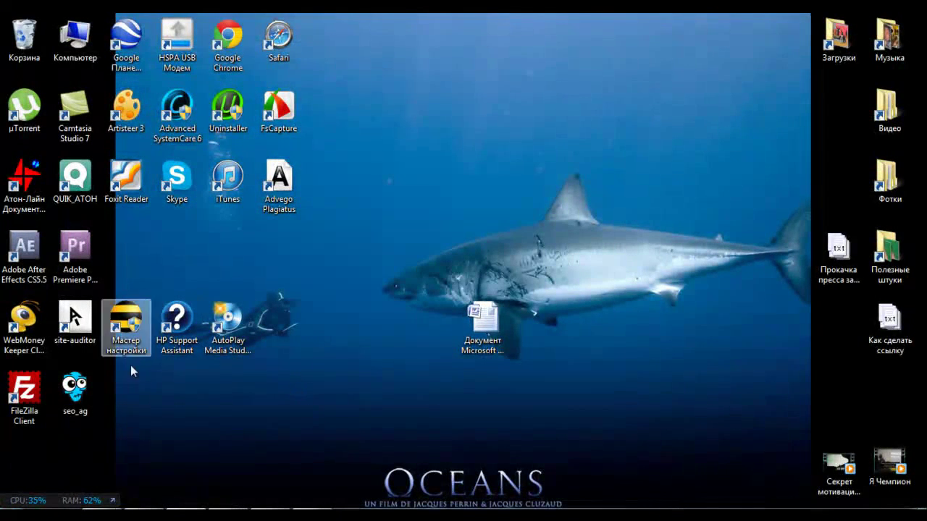
# Launch Keeper Classic and sign in with the prefilled new WMID and its password.
pyautogui.click(25, 323)
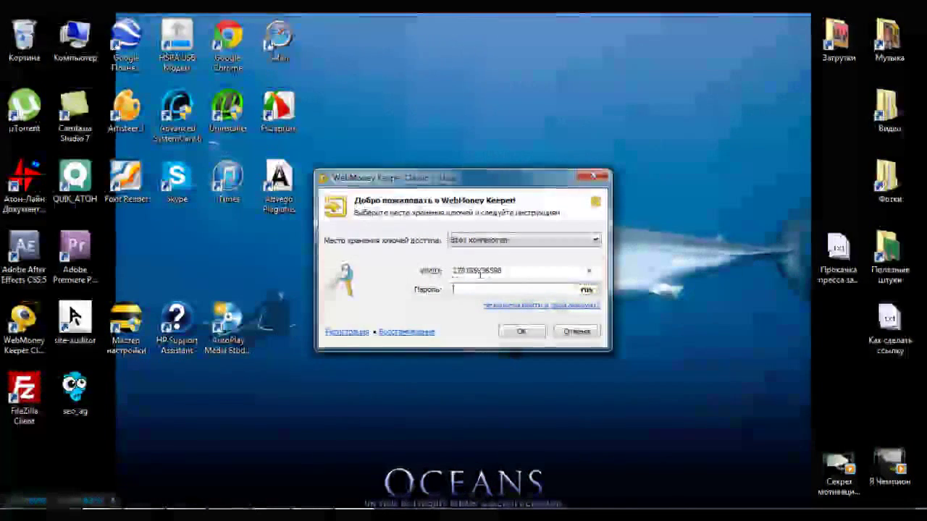
pyautogui.moveTo(511, 275); pyautogui.dragTo(442, 273)
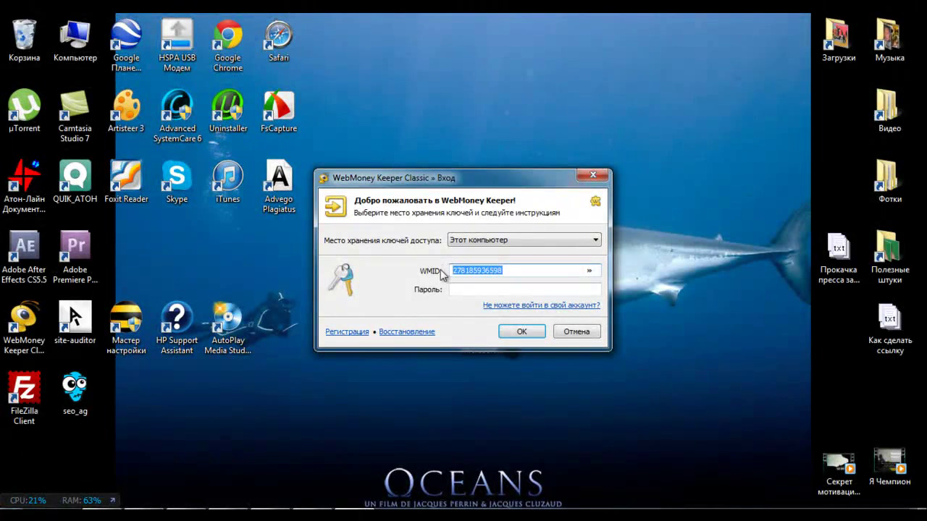
pyautogui.click(452, 289)
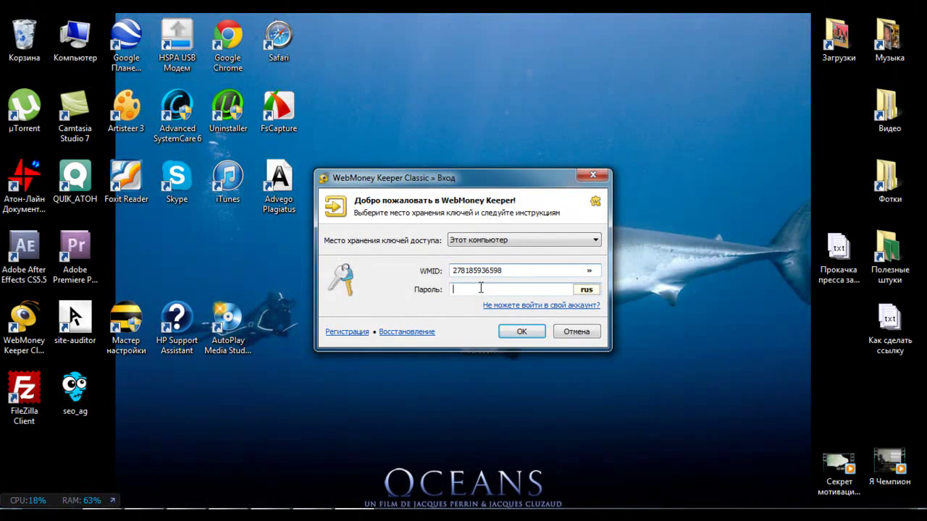
pyautogui.hotkey('alt', 'shift')
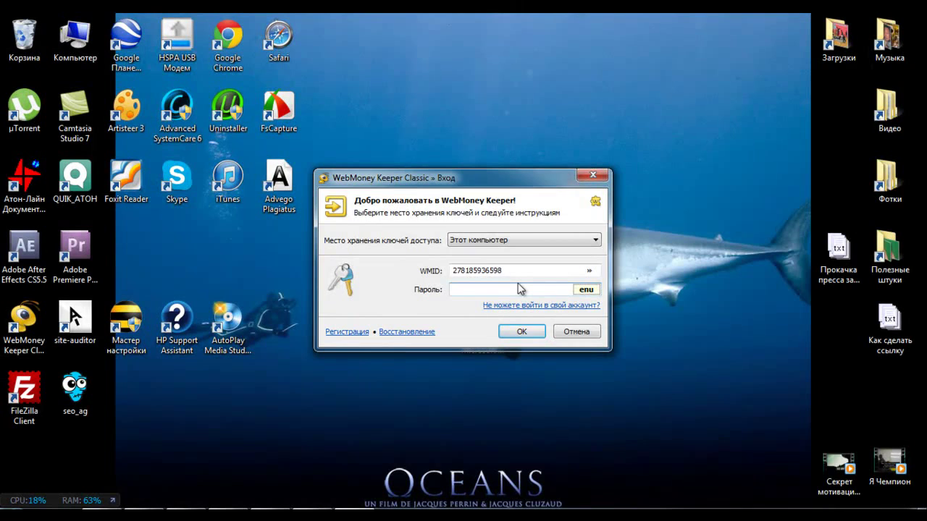
pyautogui.write('•')
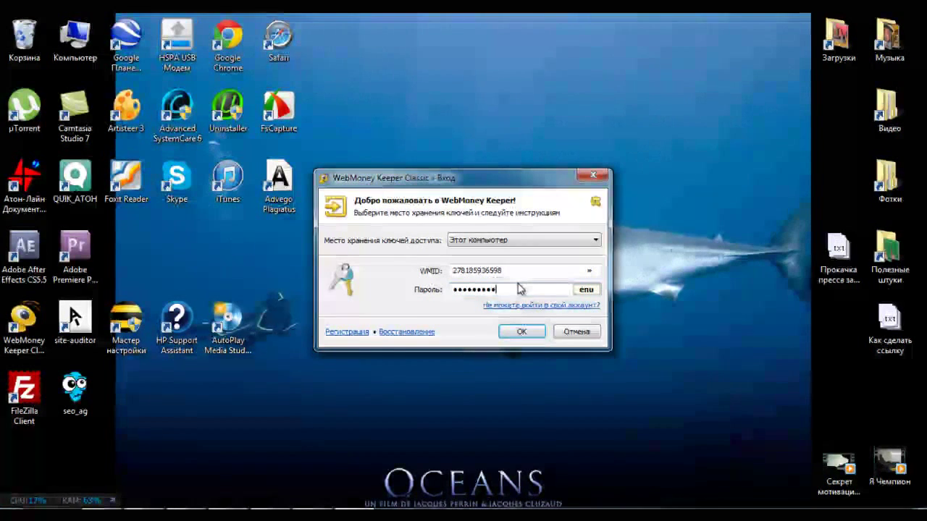
pyautogui.click(516, 334)
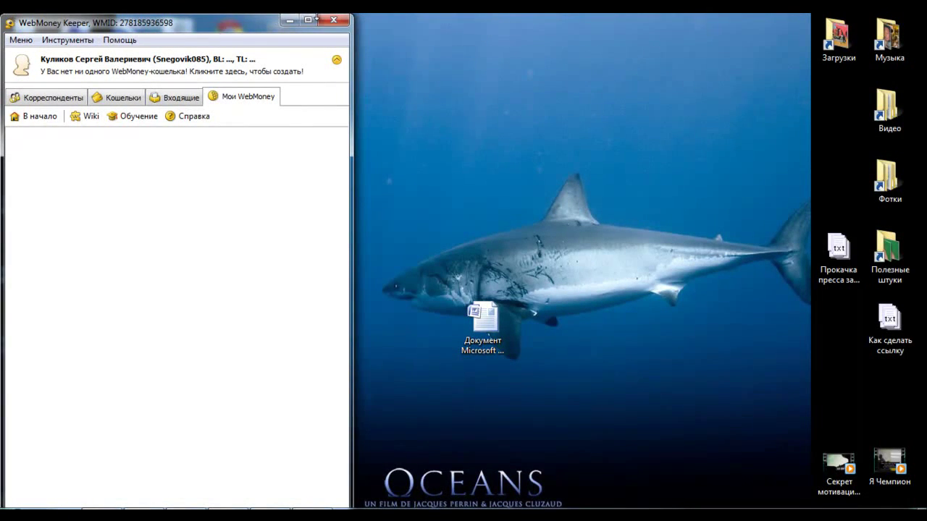
# Maximise Keeper, dismiss the hardware-activation error, and show the empty Кошельки list.
pyautogui.click(307, 20)
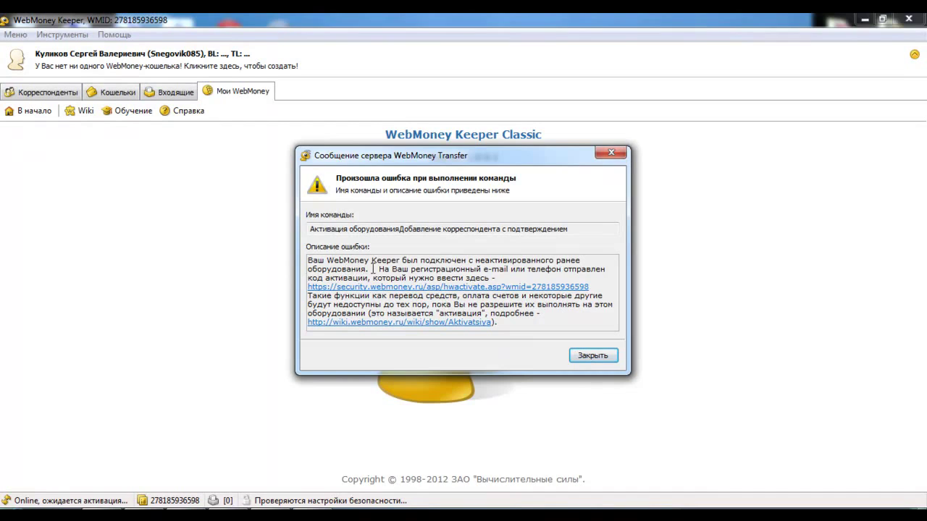
pyautogui.click(598, 356)
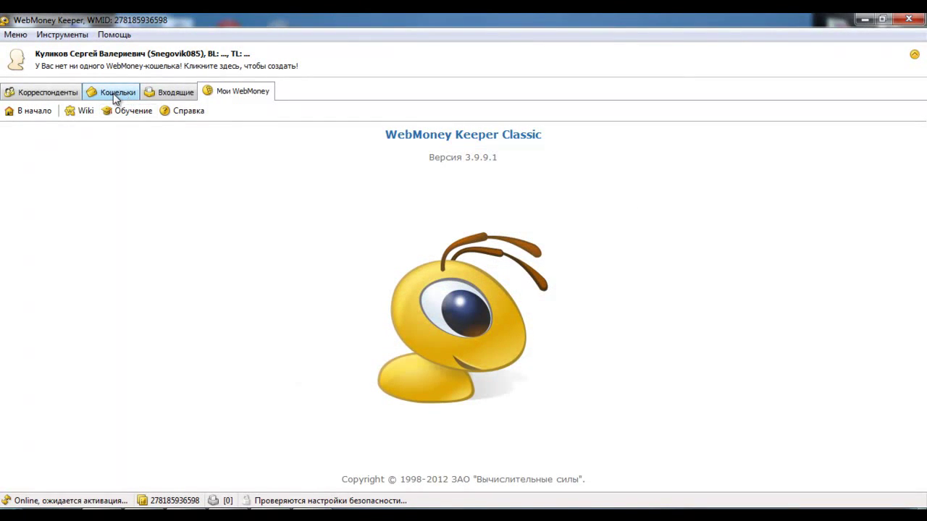
pyautogui.click(116, 99)
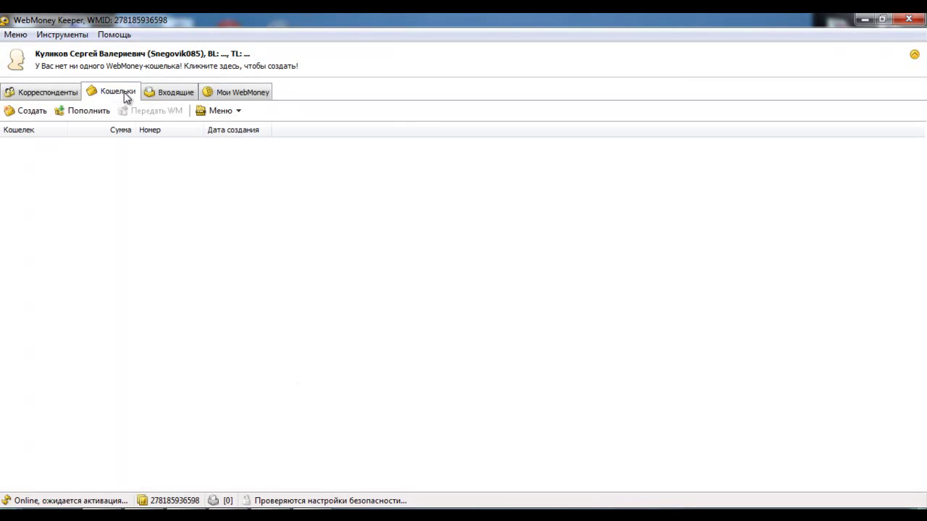
# Start a new wallet of type WMR and name it Рублики.
pyautogui.click(32, 114)
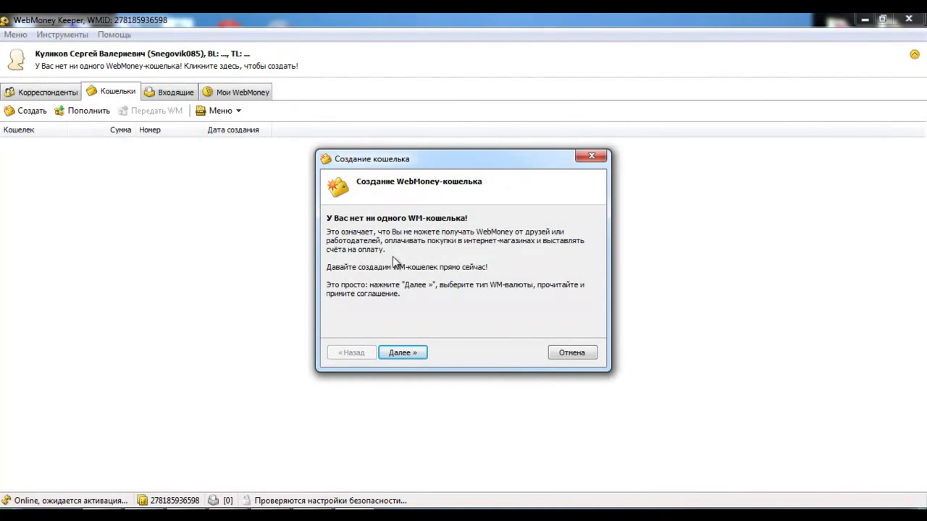
pyautogui.click(407, 352)
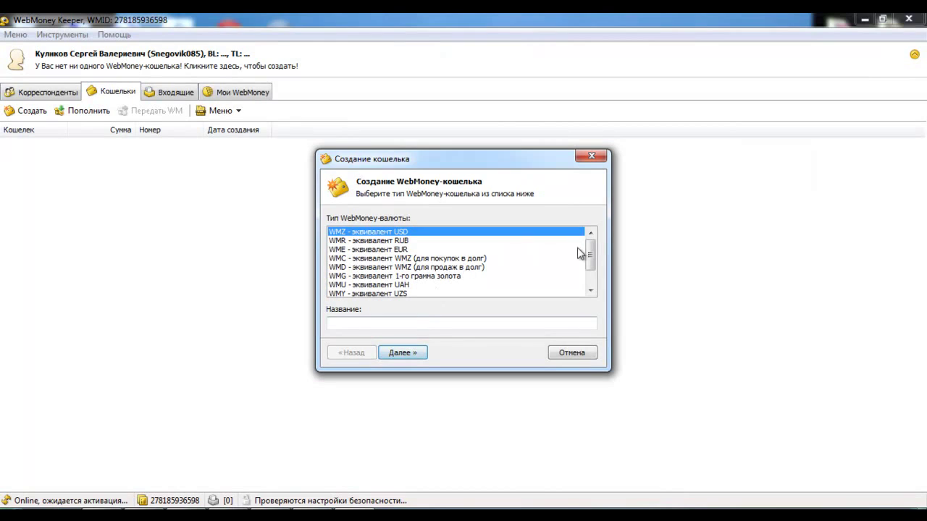
pyautogui.moveTo(589, 258)
pyautogui.mouseDown()
pyautogui.moveTo(594, 290)
pyautogui.moveTo(593, 251)
pyautogui.mouseUp()
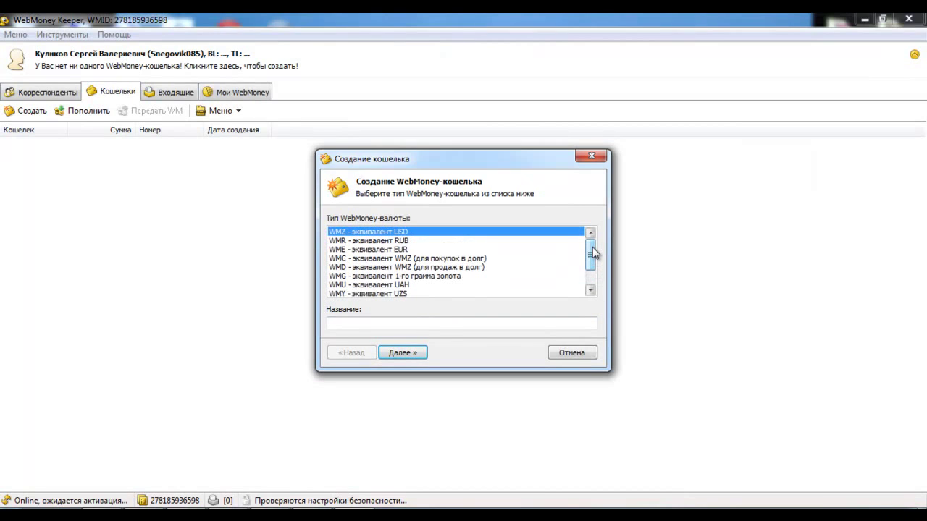
pyautogui.click(404, 242)
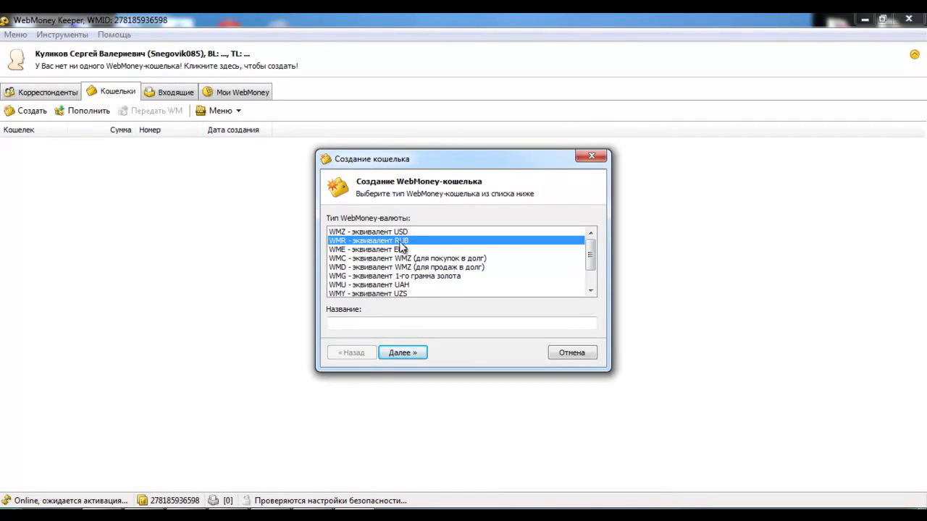
pyautogui.click(355, 322)
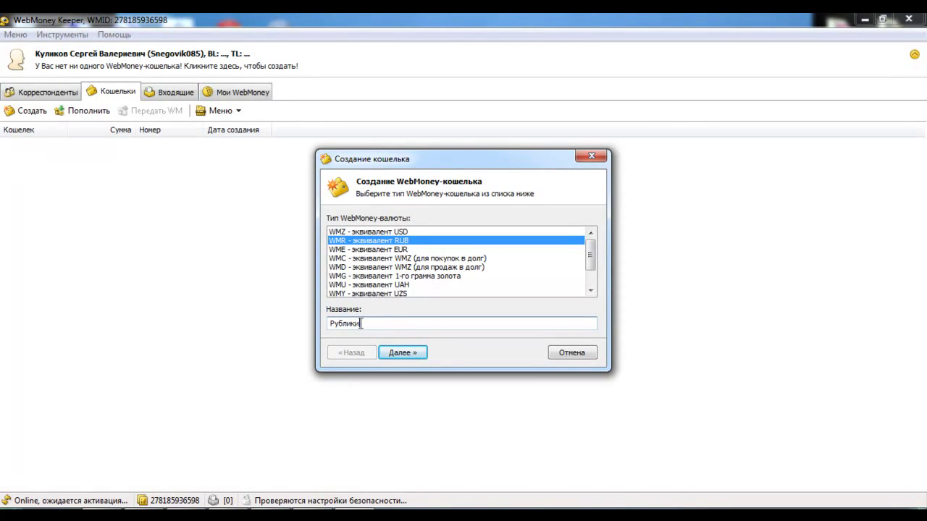
pyautogui.click(404, 353)
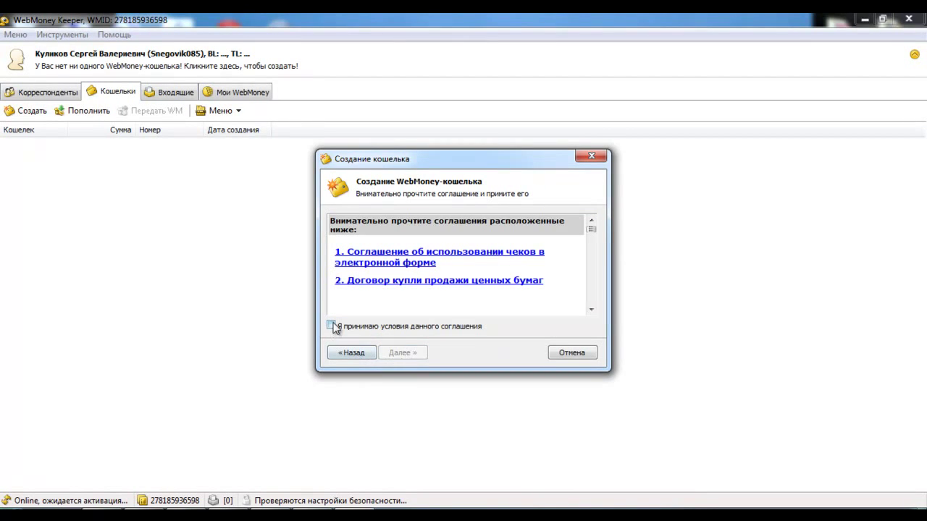
# Accept the wallet agreements and finish creating the Рублики wallet.
pyautogui.click(331, 326)
pyautogui.click(402, 354)
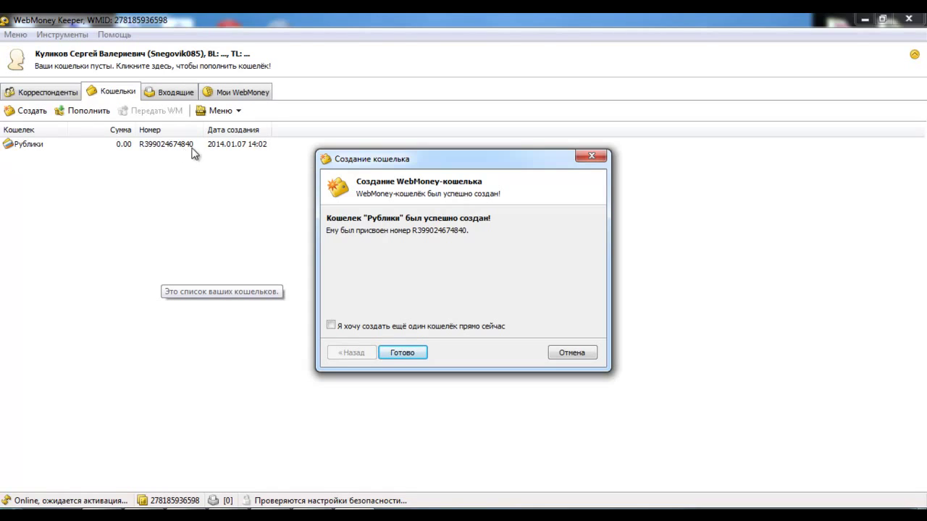
pyautogui.click(403, 353)
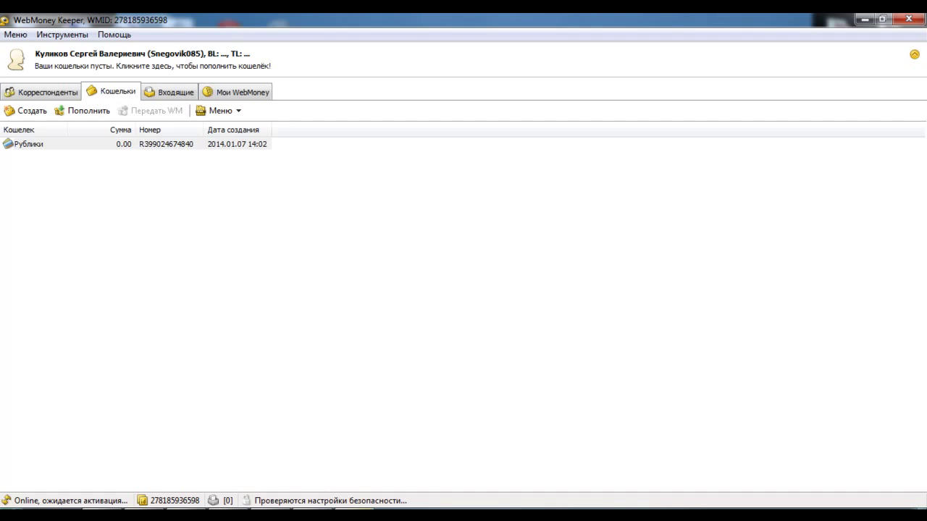
pyautogui.click(356, 516)
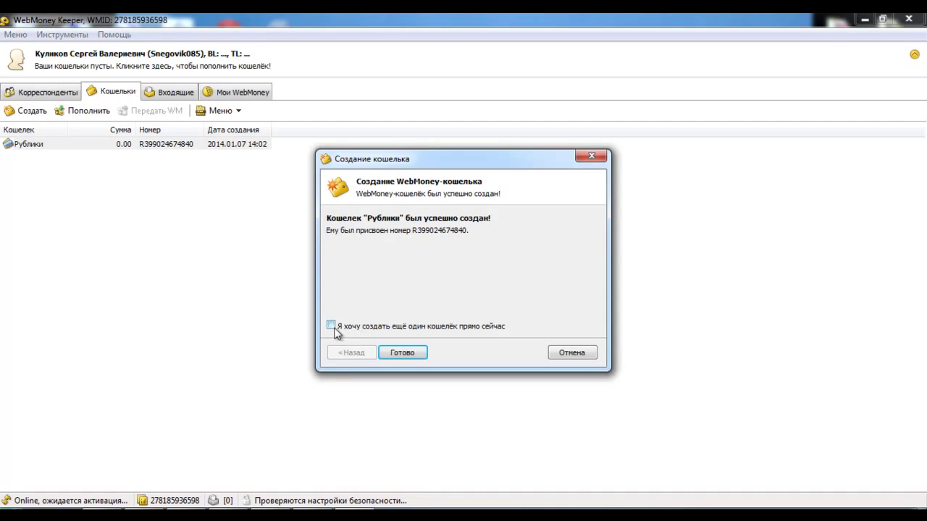
# Add a second wallet of type WMZ named Баксики, accepting the WMZ certificate rules.
pyautogui.click(331, 326)
pyautogui.click(395, 353)
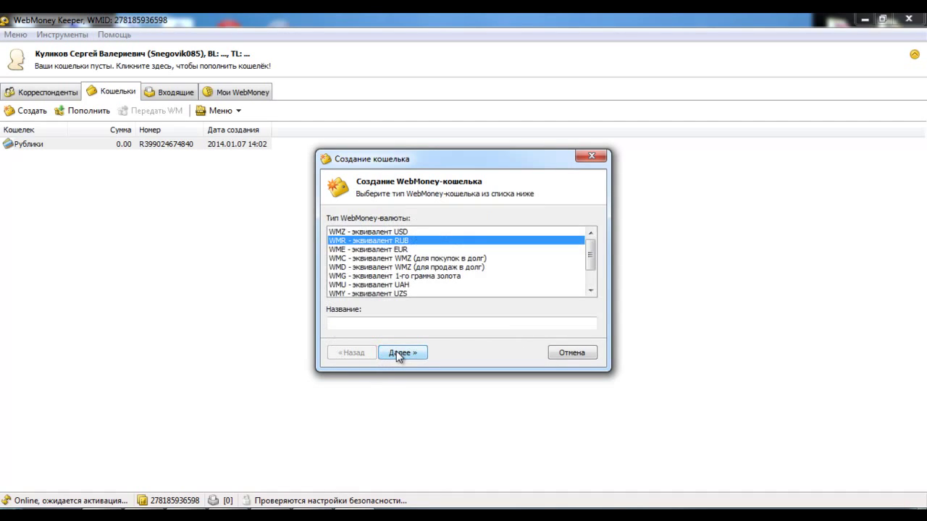
pyautogui.click(400, 232)
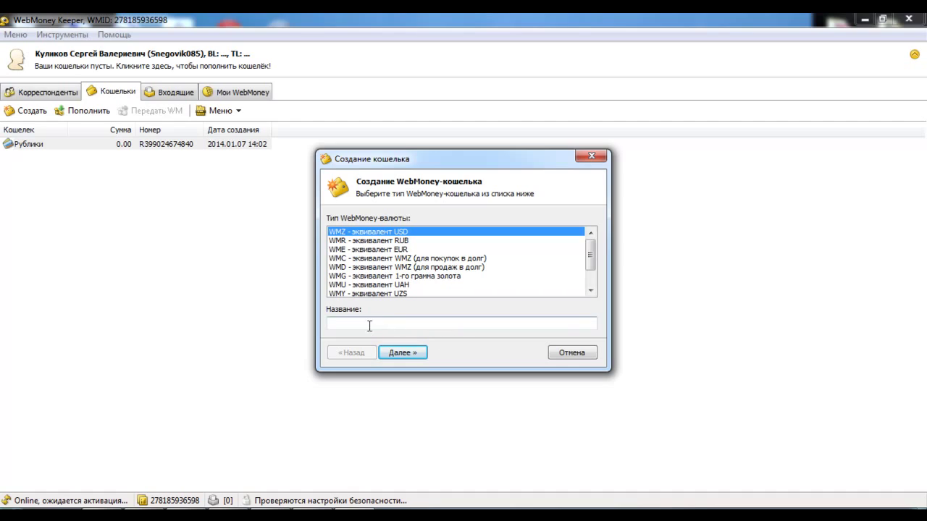
pyautogui.click(404, 352)
pyautogui.click(331, 327)
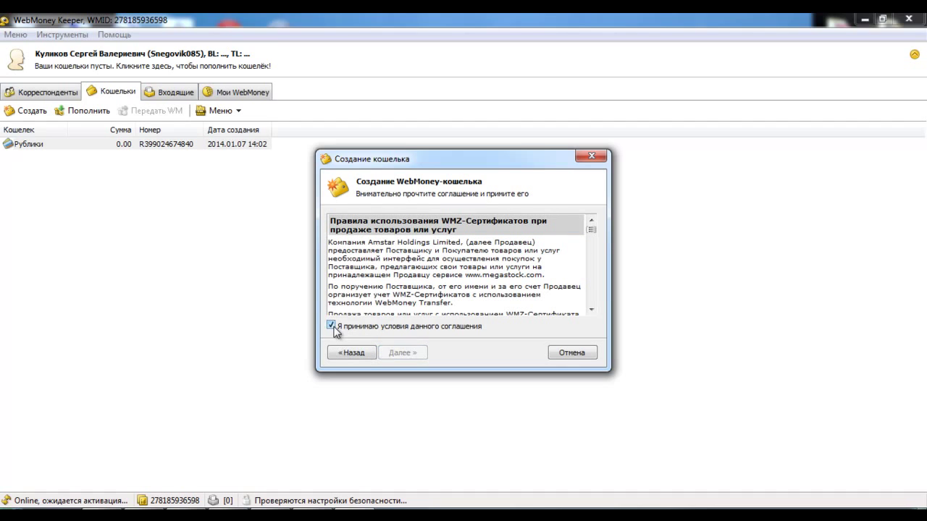
pyautogui.click(405, 353)
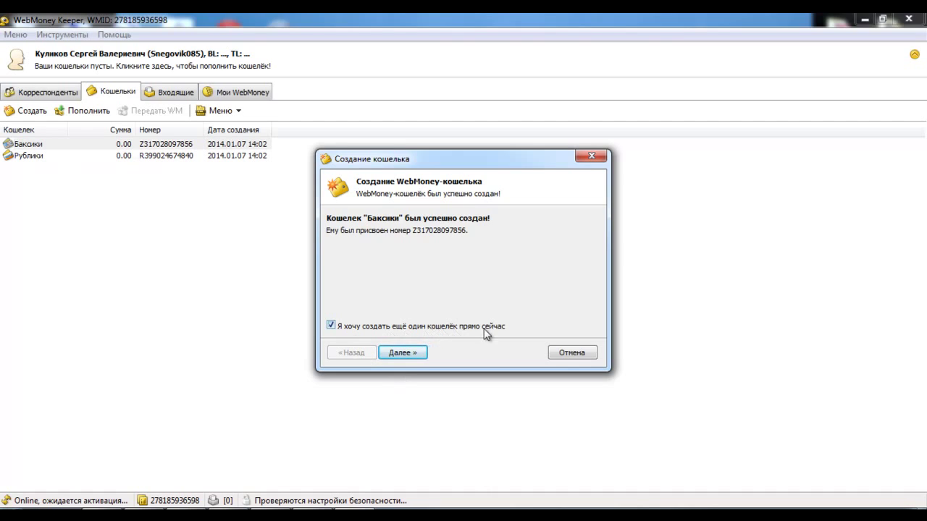
pyautogui.click(402, 351)
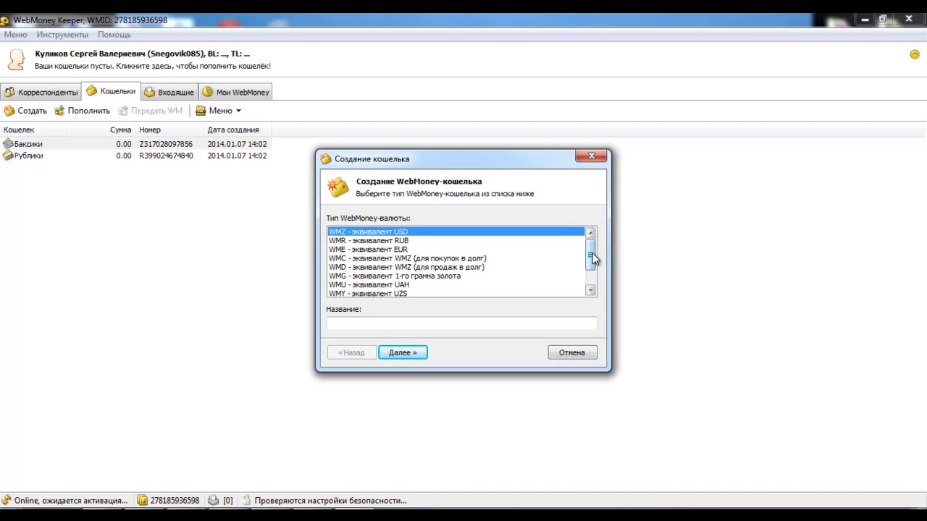
# Look through the available wallet currencies, then cancel without creating a third wallet.
pyautogui.click(405, 249)
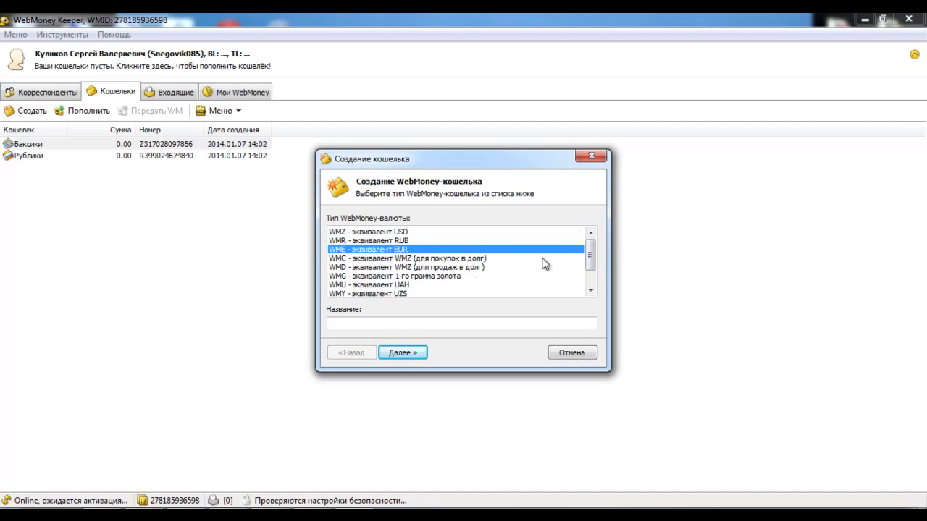
pyautogui.moveTo(587, 257); pyautogui.dragTo(590, 279)
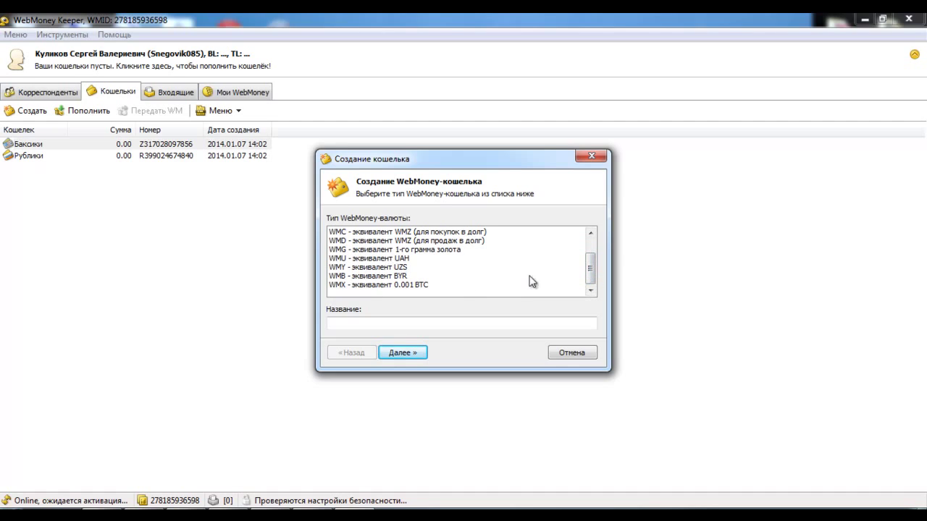
pyautogui.moveTo(591, 276); pyautogui.dragTo(592, 262)
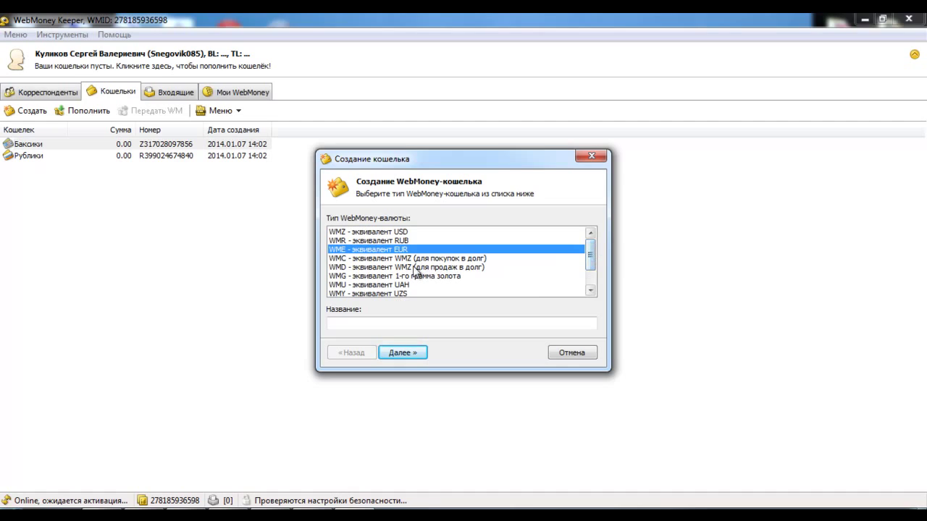
pyautogui.click(591, 290)
pyautogui.click(592, 290)
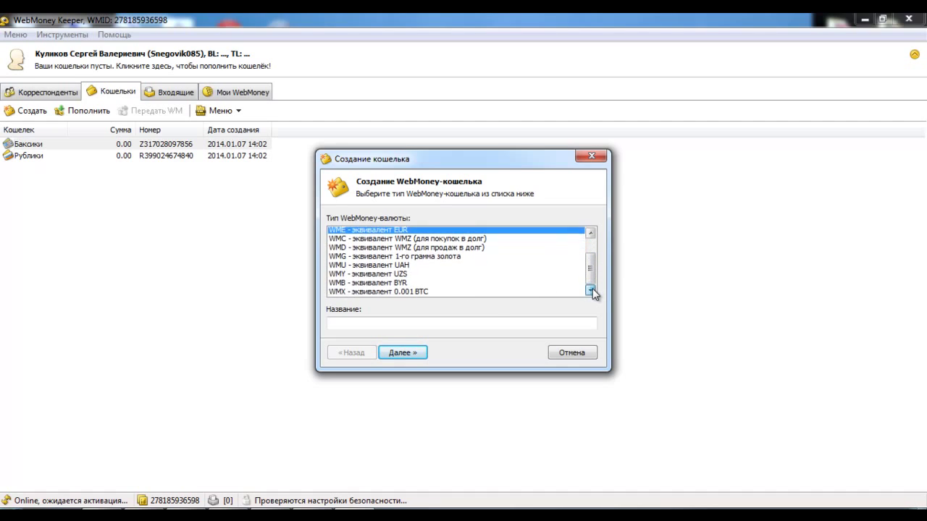
pyautogui.click(592, 289)
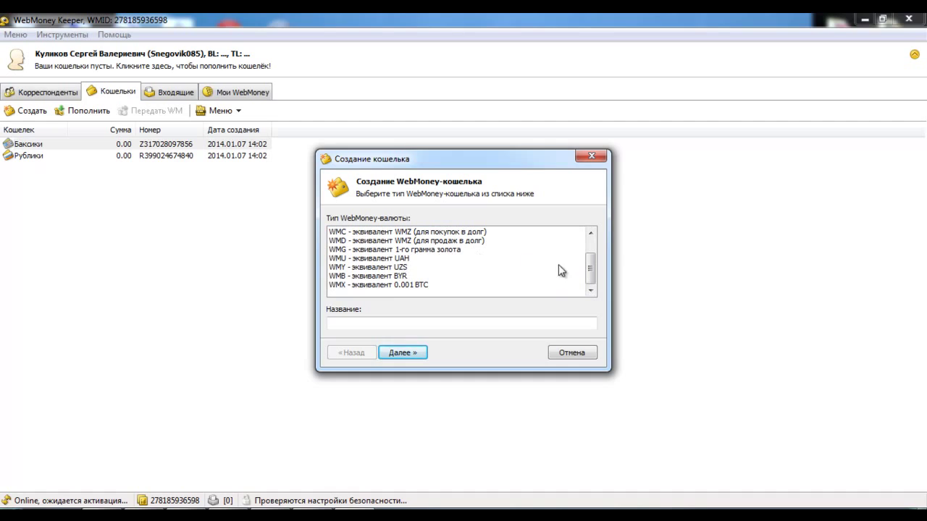
pyautogui.moveTo(593, 270); pyautogui.dragTo(590, 247)
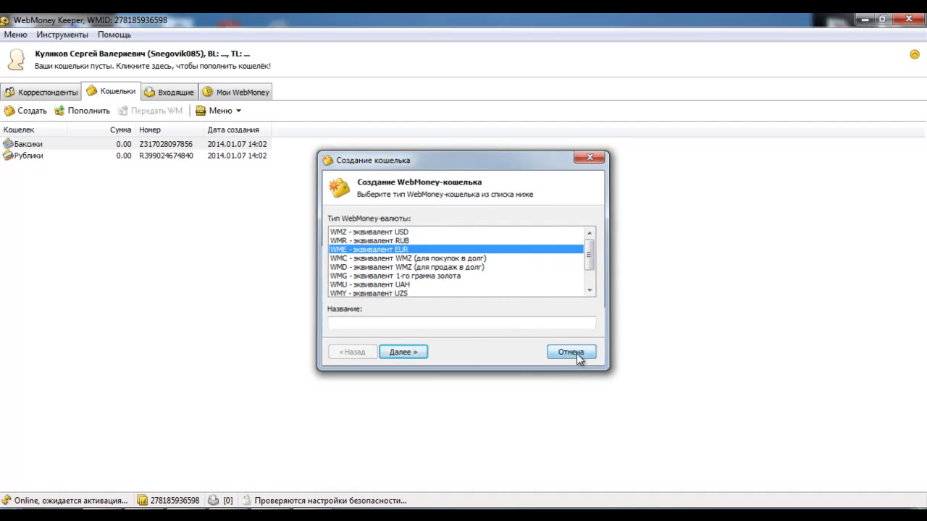
pyautogui.click(577, 353)
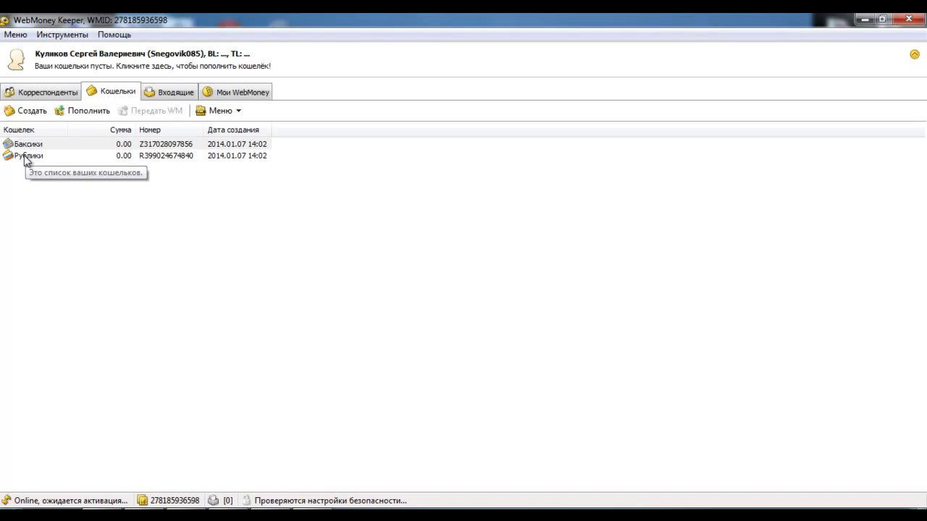
# Reopen the wallet wizard and cancel it again, then restore down the Keeper window and move it right.
pyautogui.click(32, 116)
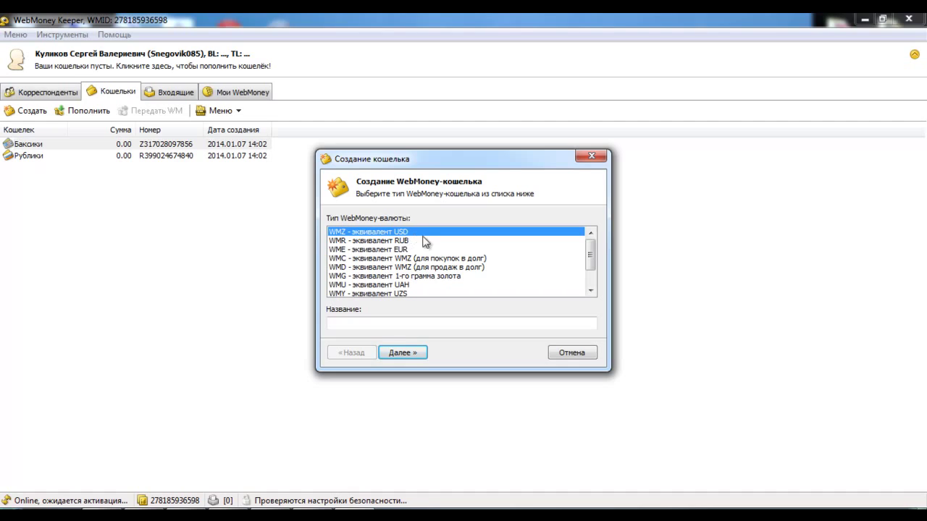
pyautogui.click(400, 241)
pyautogui.click(404, 249)
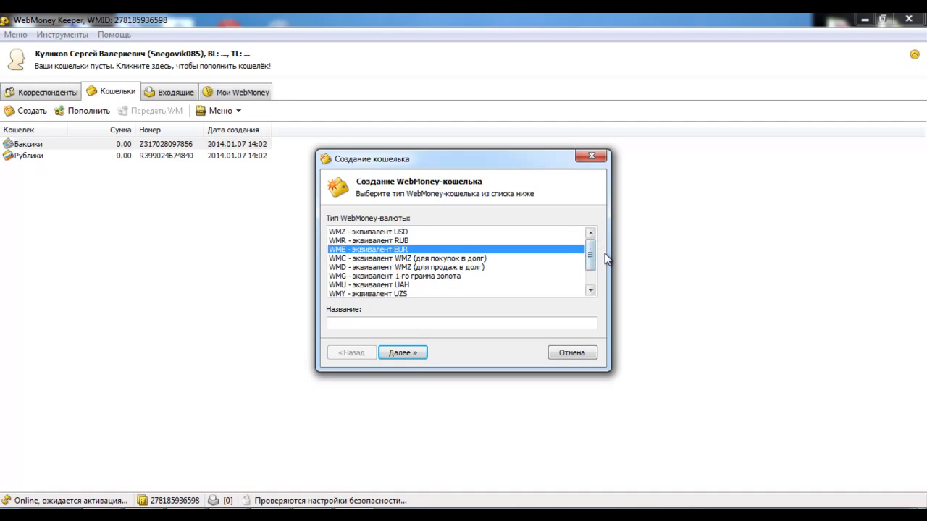
pyautogui.moveTo(593, 254)
pyautogui.mouseDown()
pyautogui.moveTo(593, 284)
pyautogui.moveTo(593, 254)
pyautogui.mouseUp()
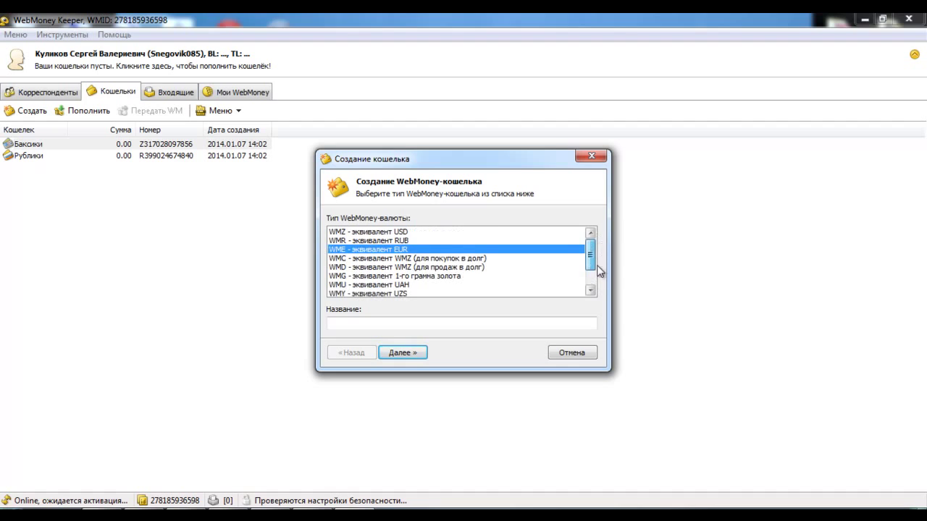
pyautogui.click(572, 352)
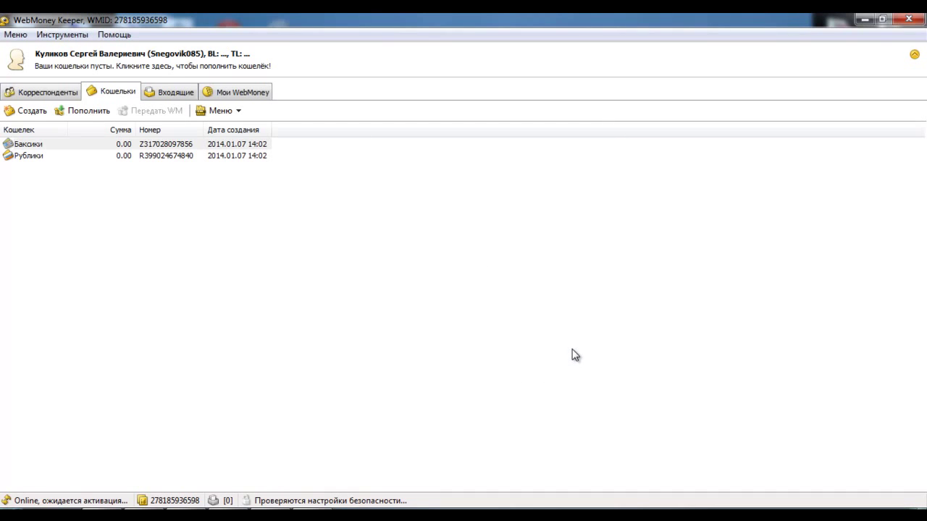
pyautogui.click(883, 21)
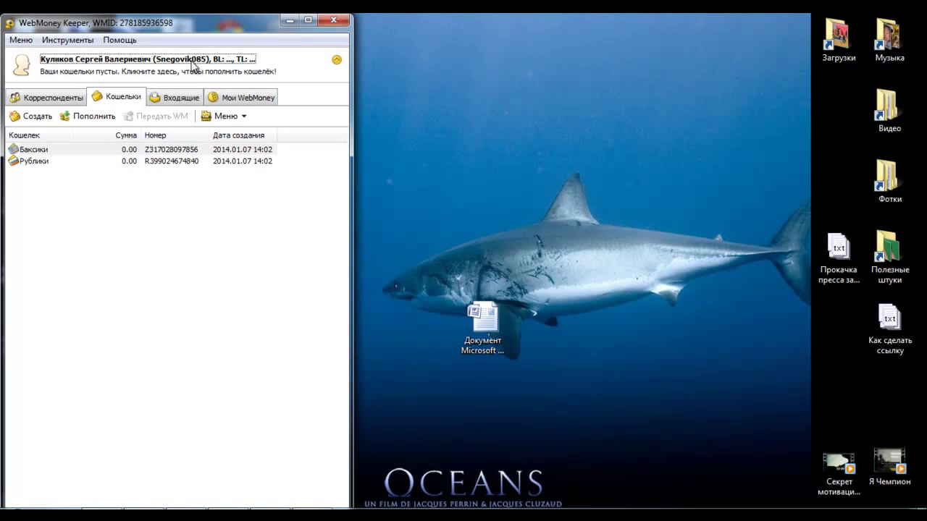
pyautogui.moveTo(234, 27); pyautogui.dragTo(364, 27)
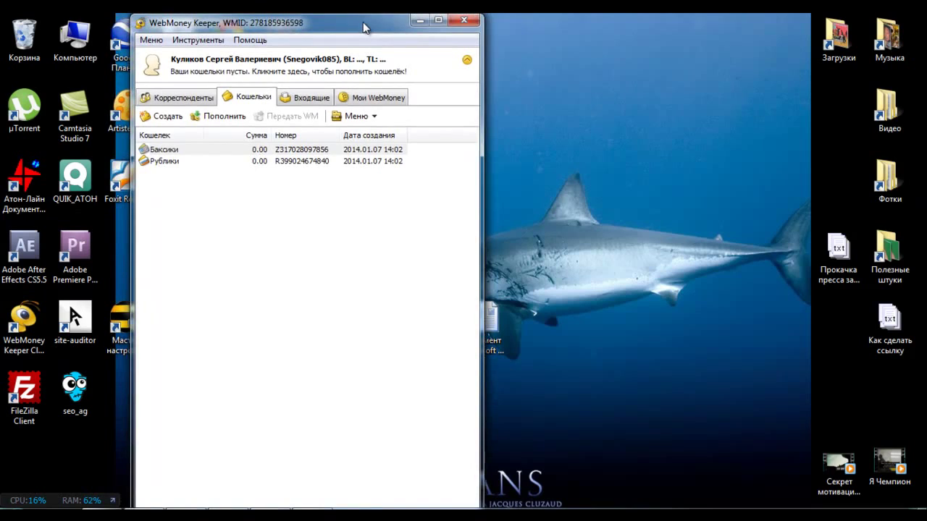